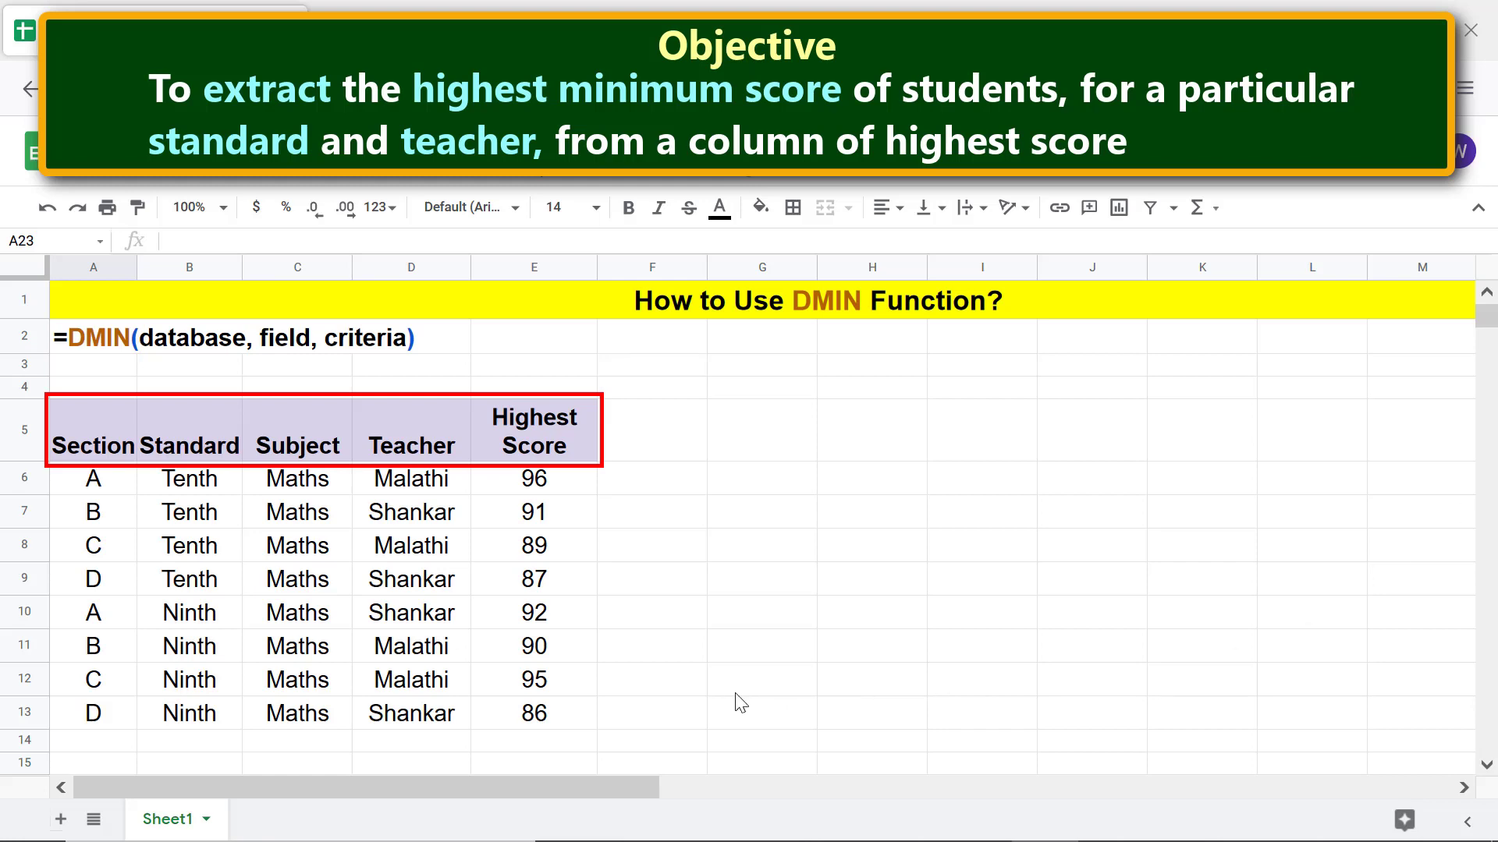
Step: Copy the source table's header row A5:E5 to the range starting at G5
left_click(93, 455)
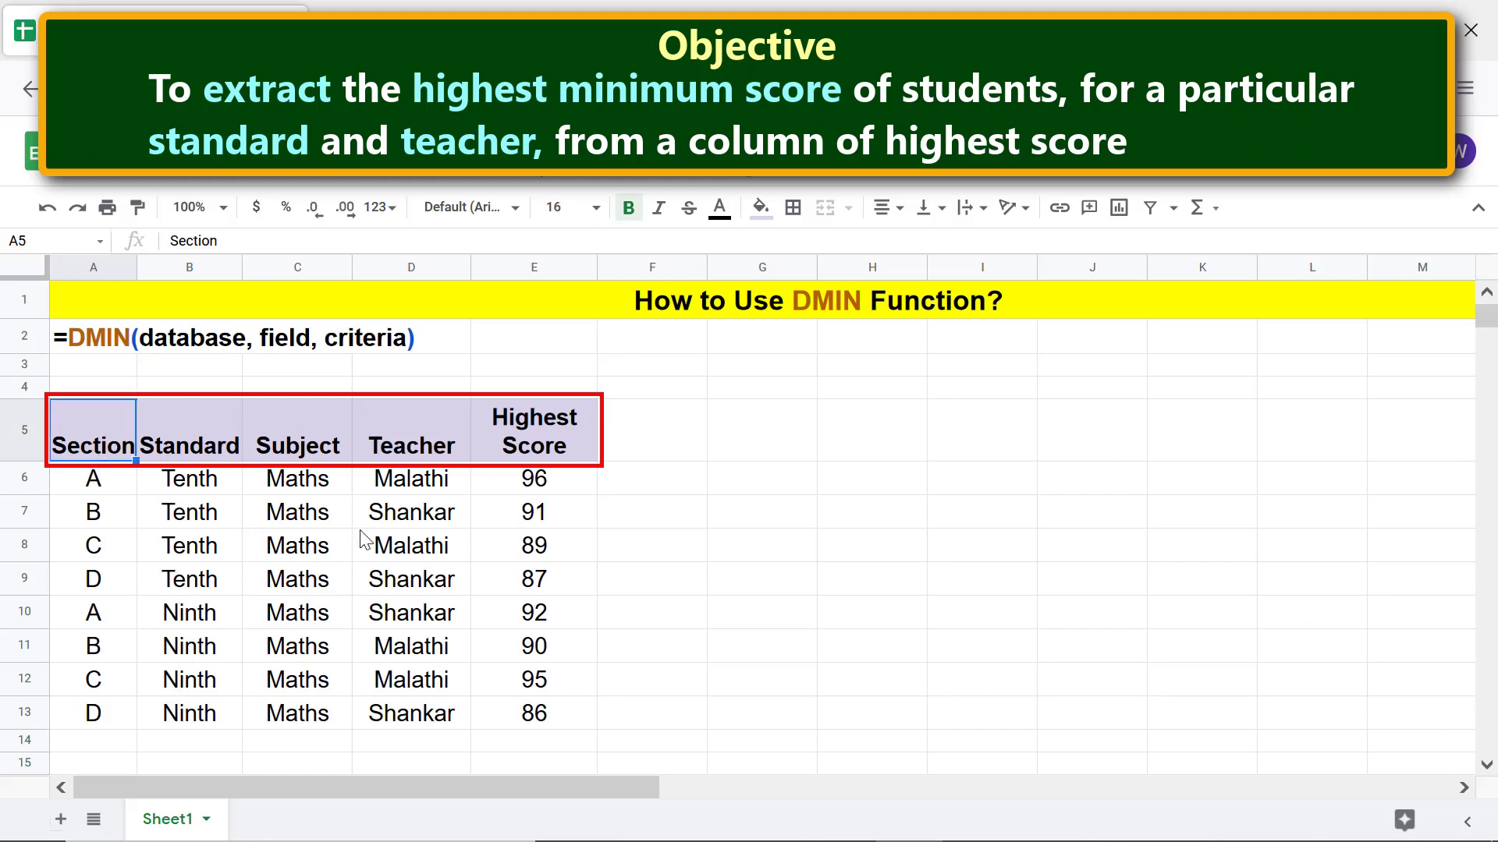
left_click(516, 421, "shift")
key("ctrl+c")
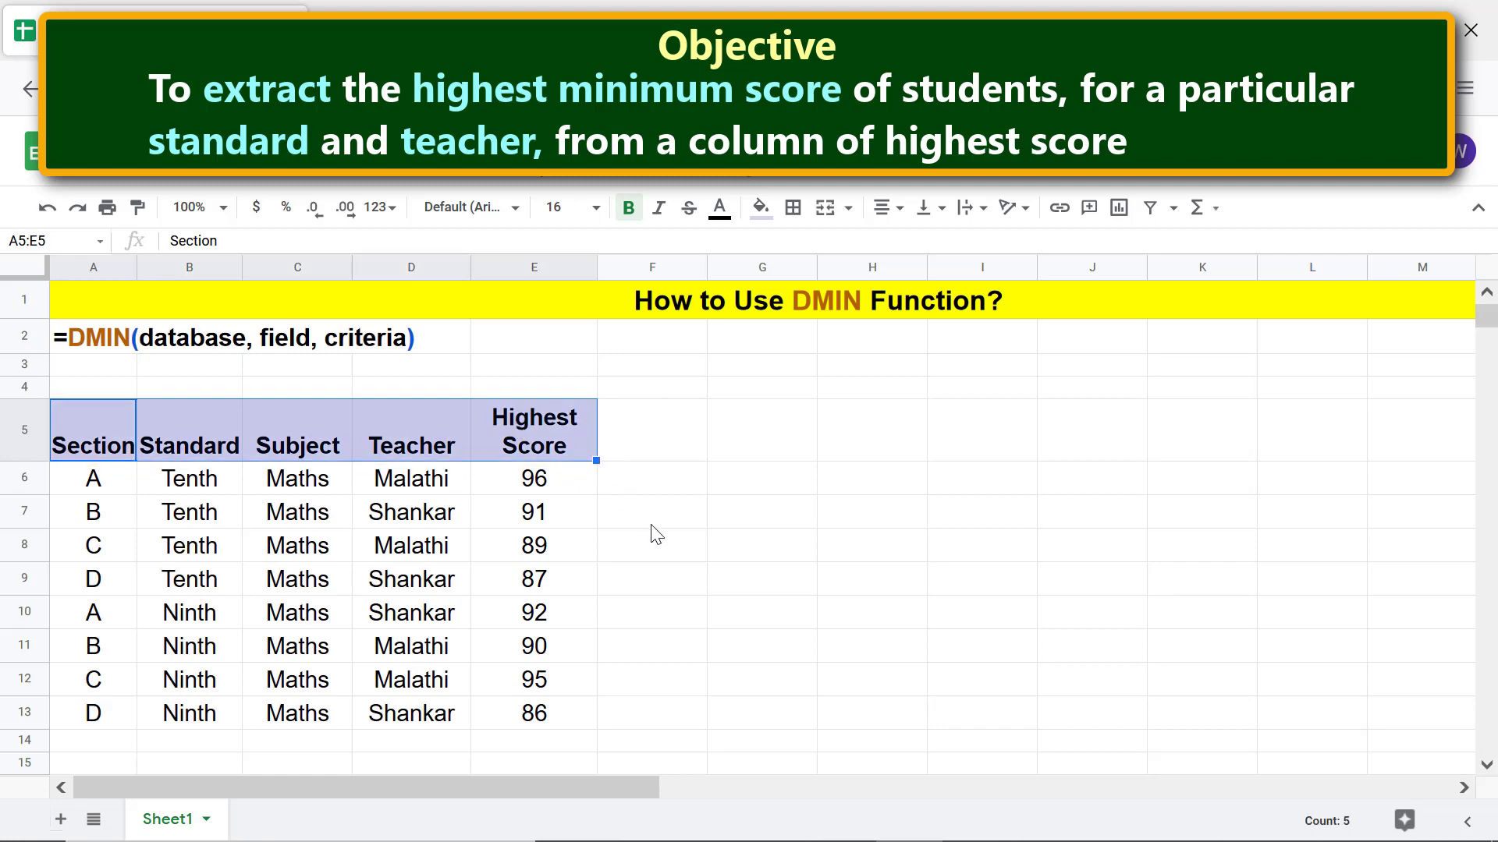
left_click(744, 446)
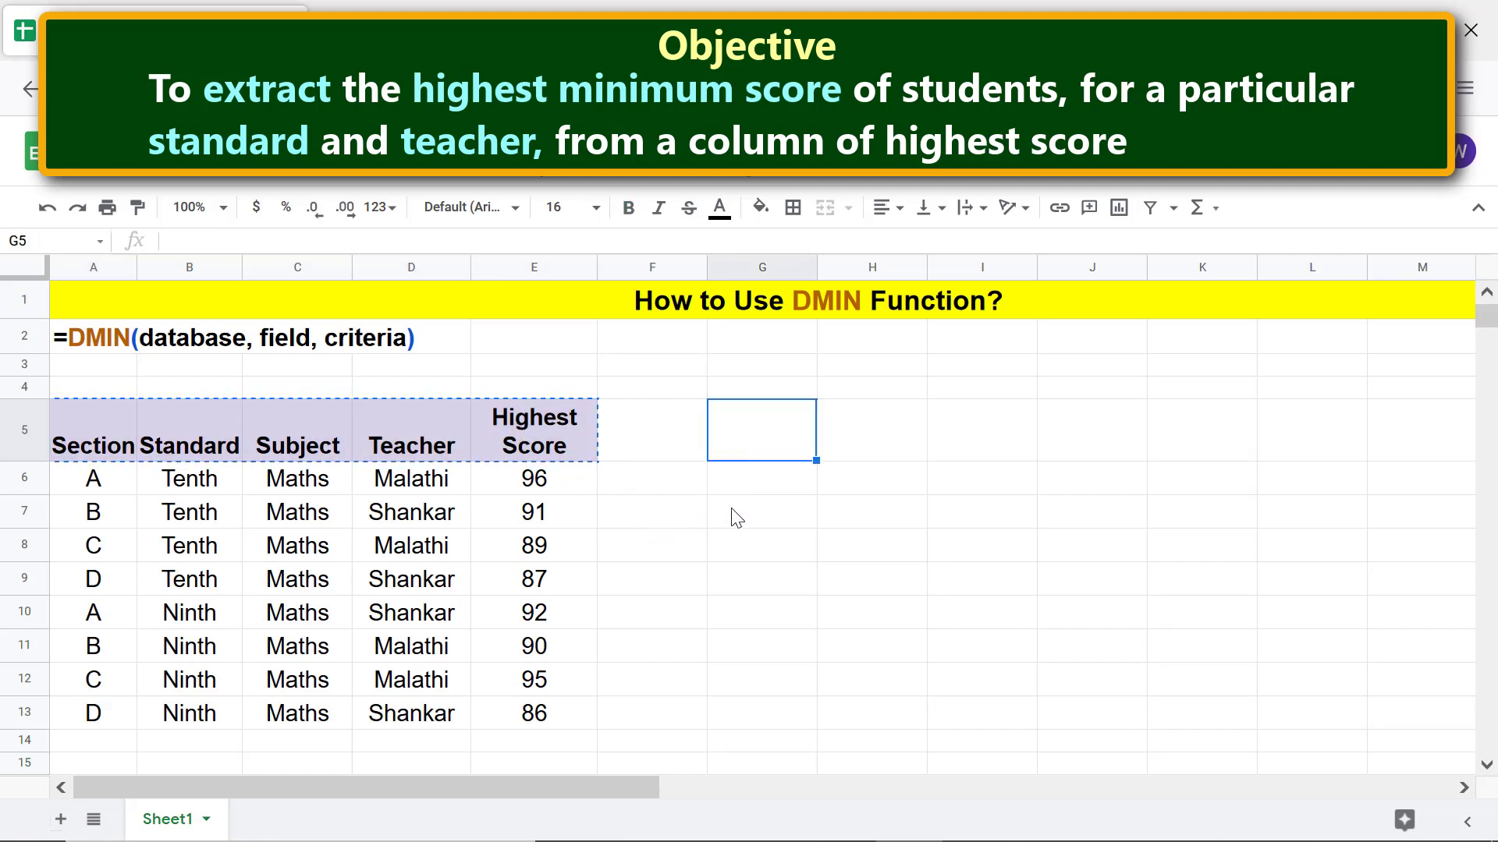
key("ctrl+v")
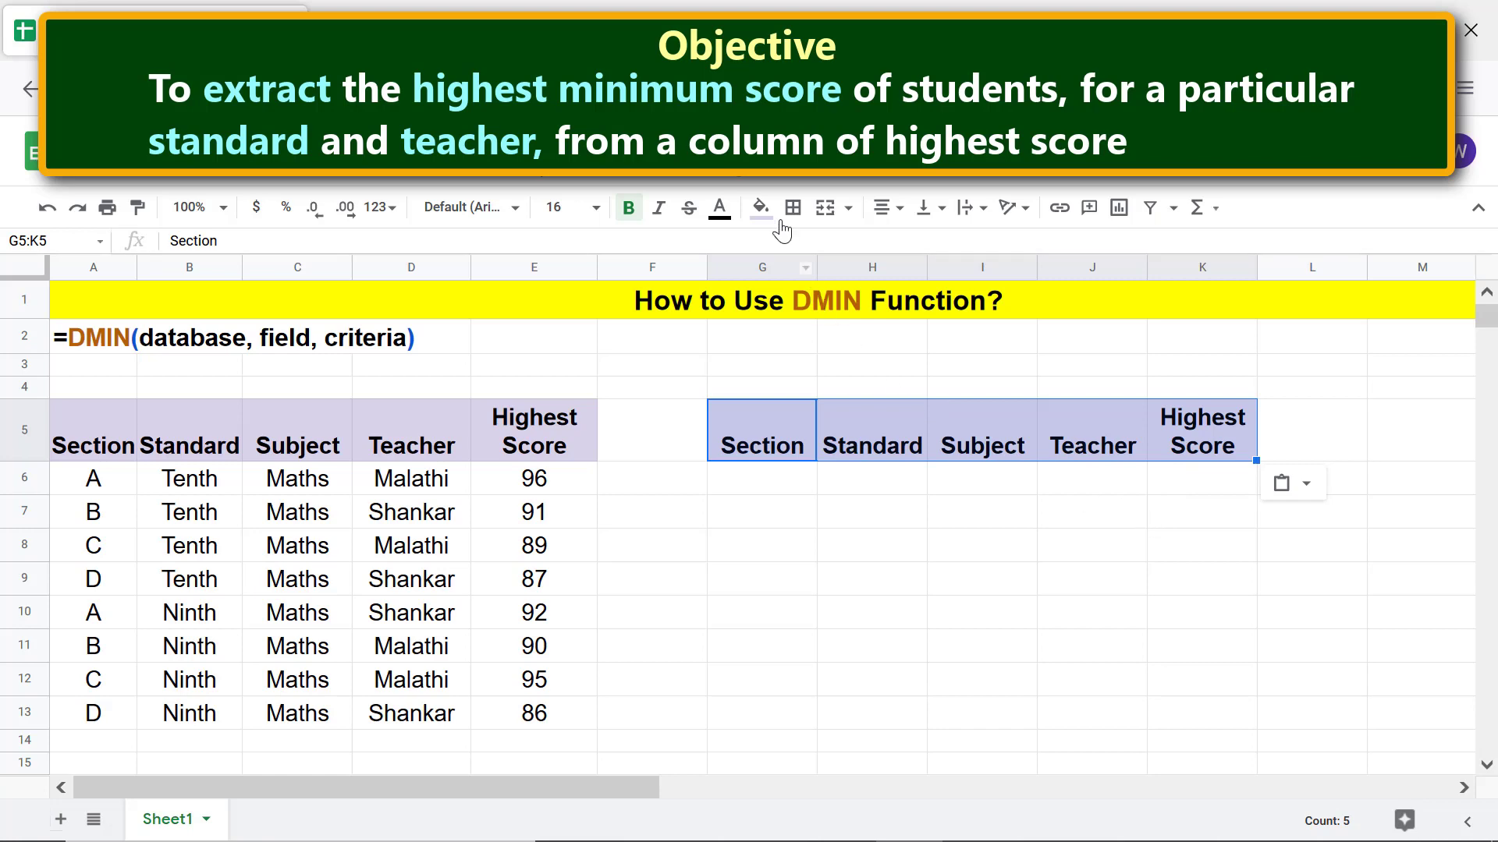
Step: Fill the copied header cells G5:K5 with light green
left_click(760, 207)
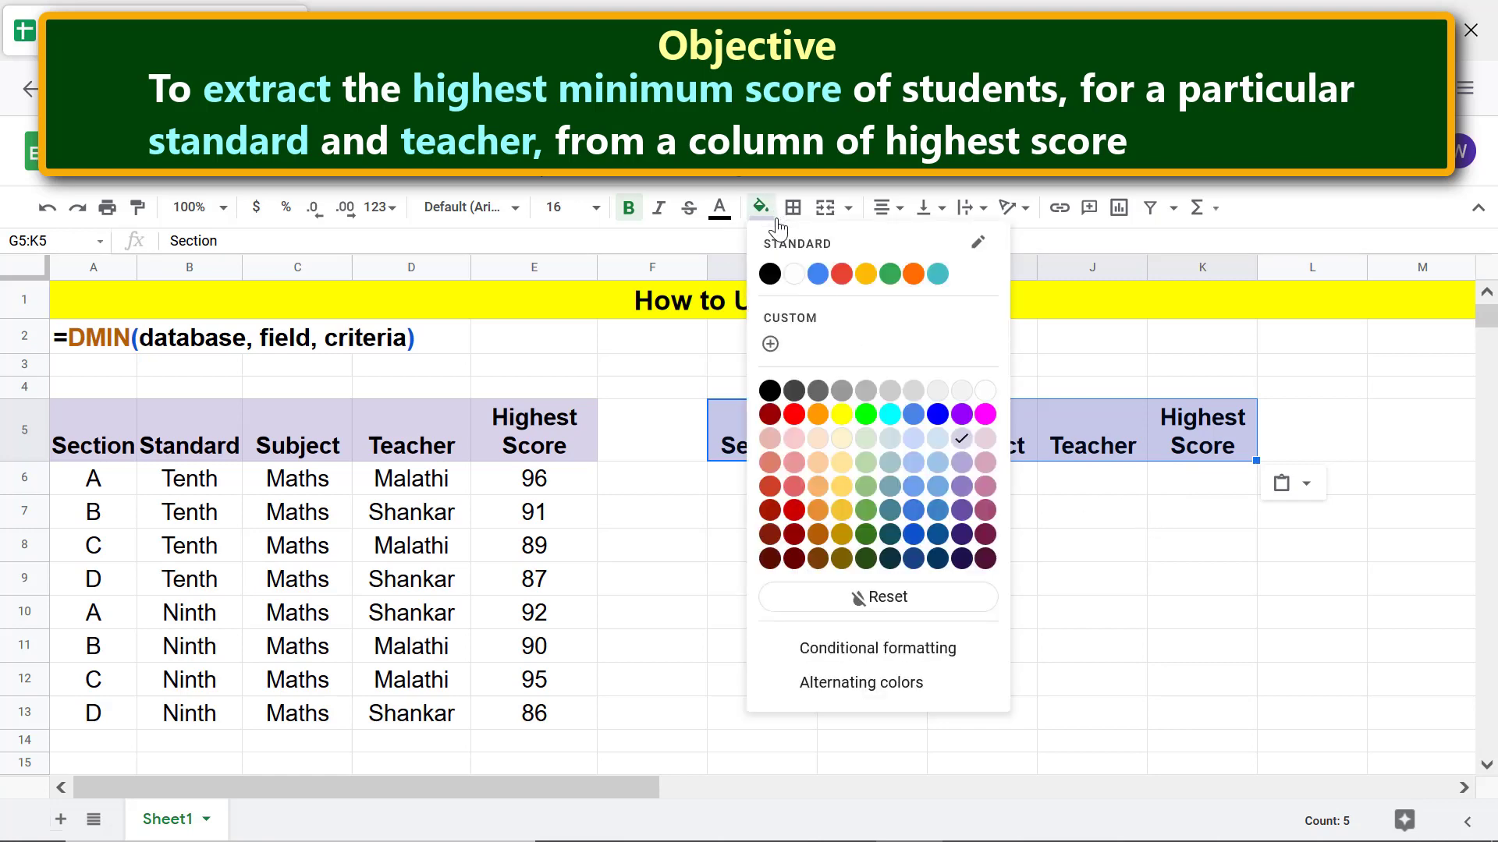
left_click(863, 444)
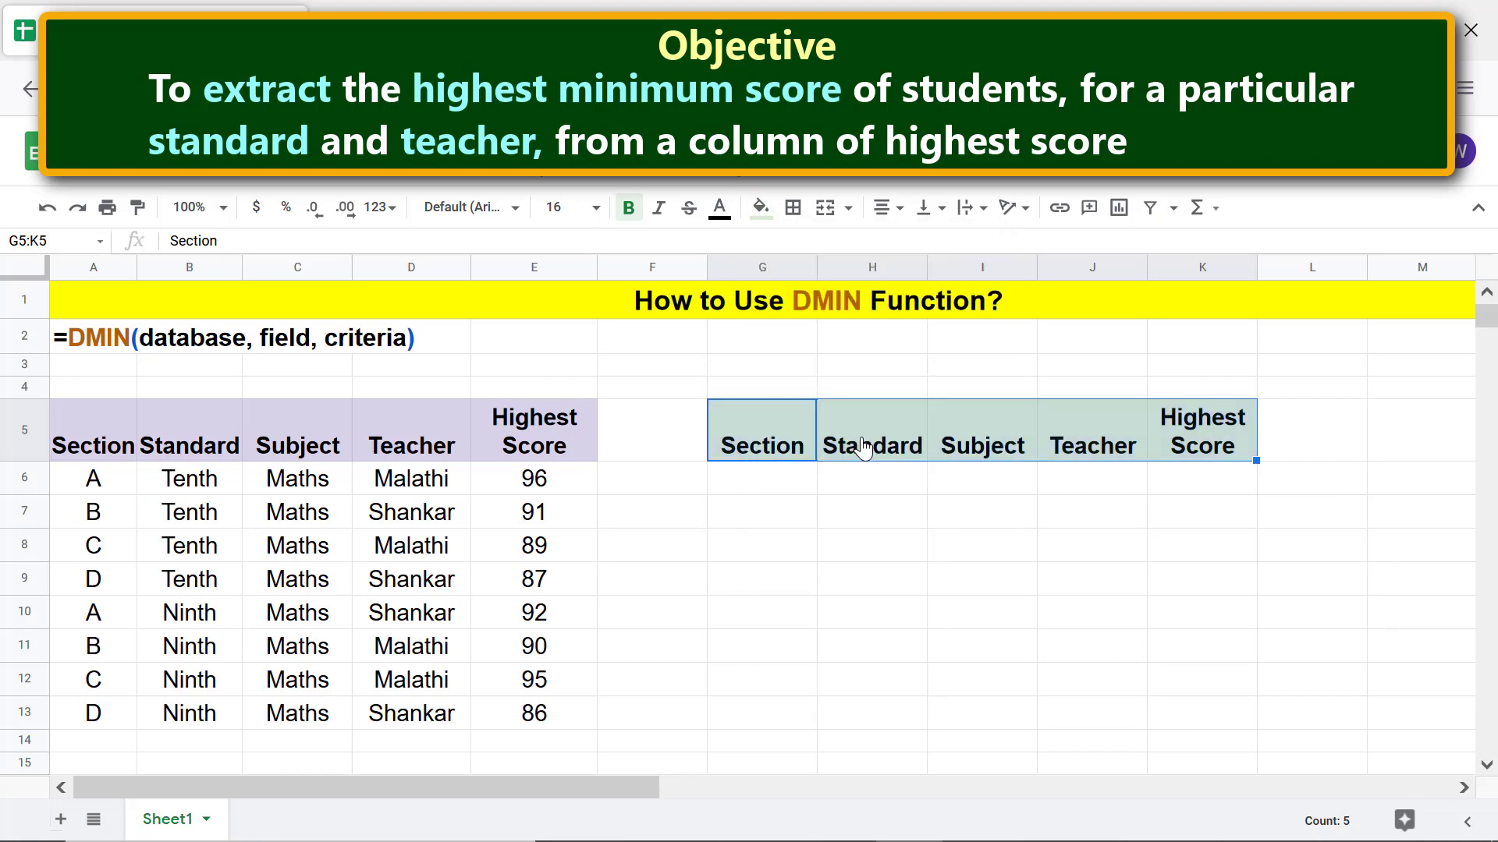
left_click(803, 487)
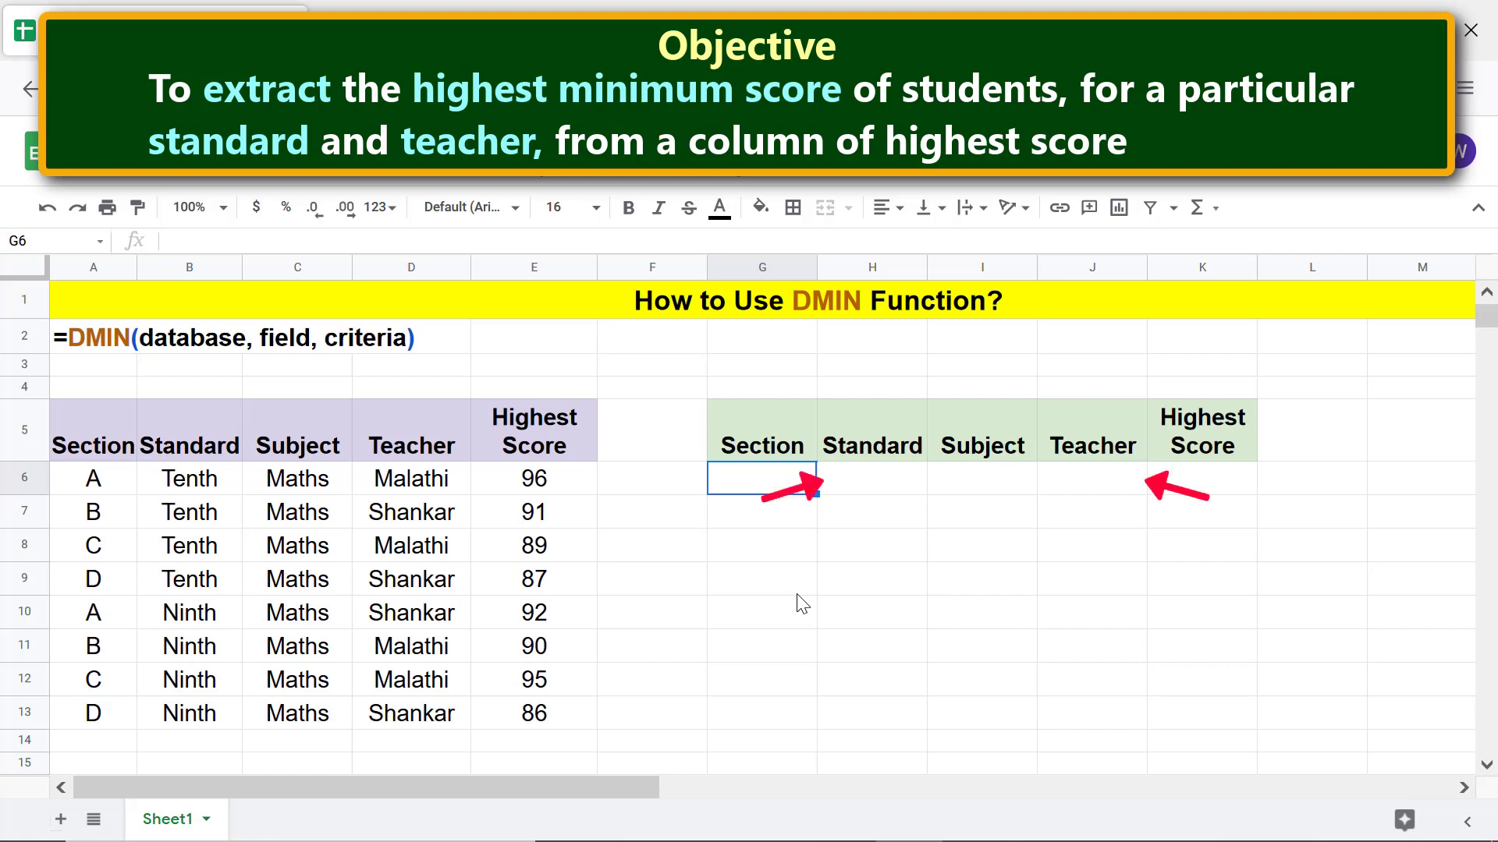
Step: Enter the criteria in row 6: Tenth under Standard in H6 and the teacher's name from D6 under Teacher in J6
left_click(869, 484)
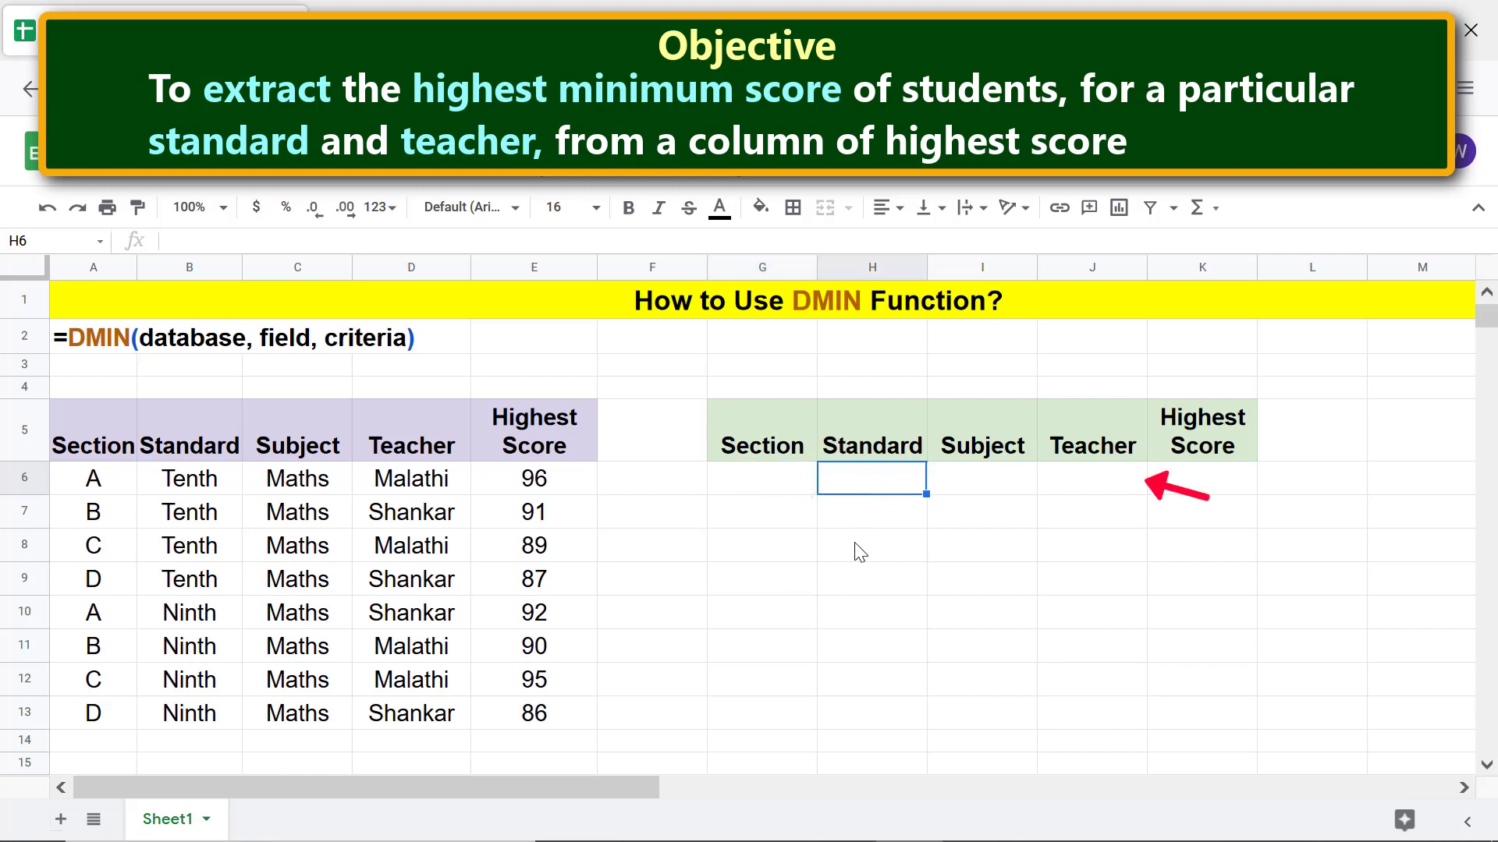
type("Tenth")
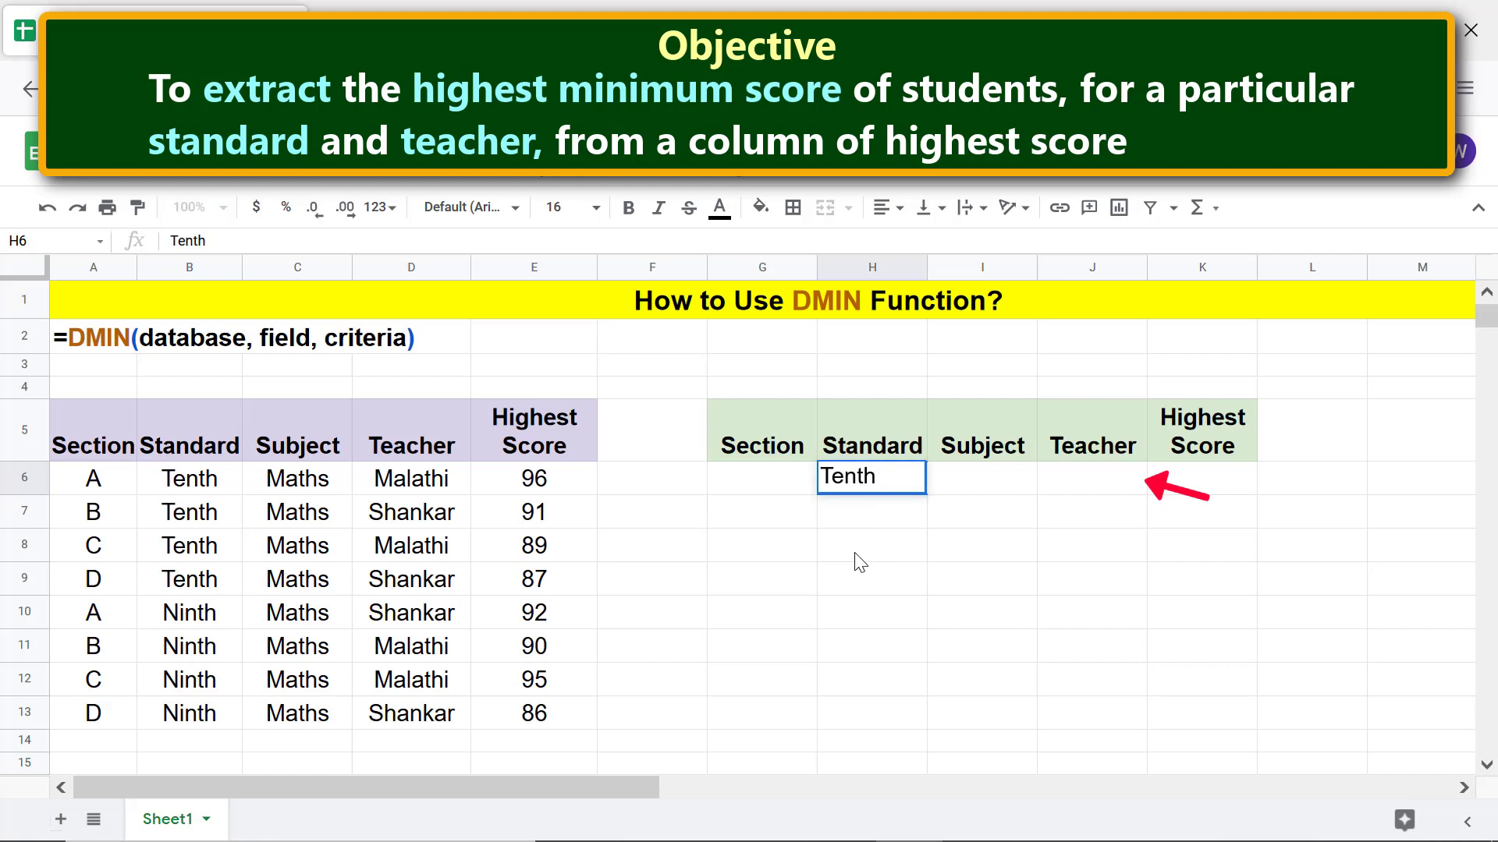
key("Tab")
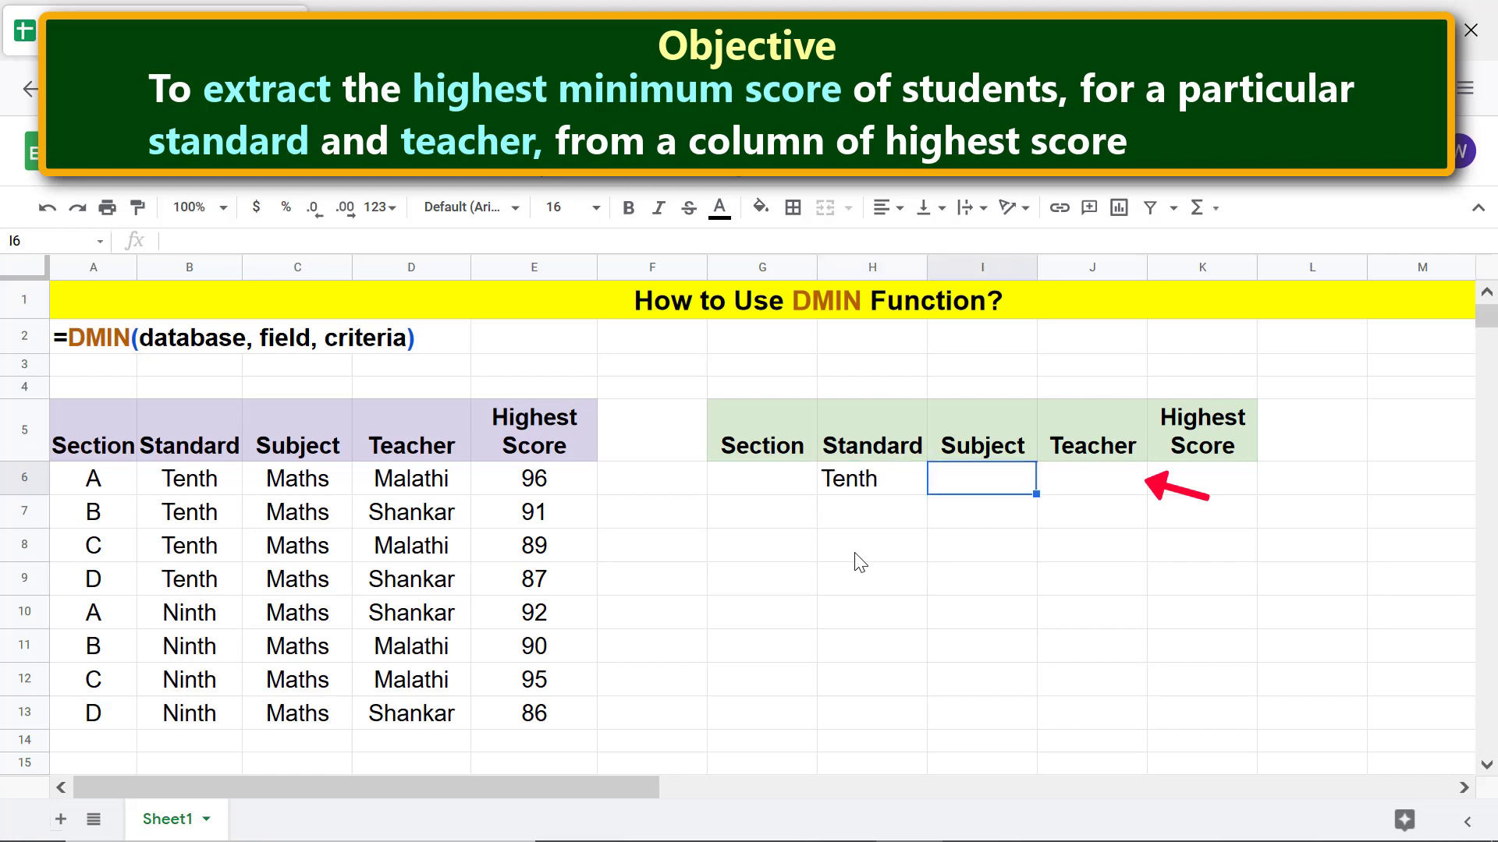
key("Tab")
type("M")
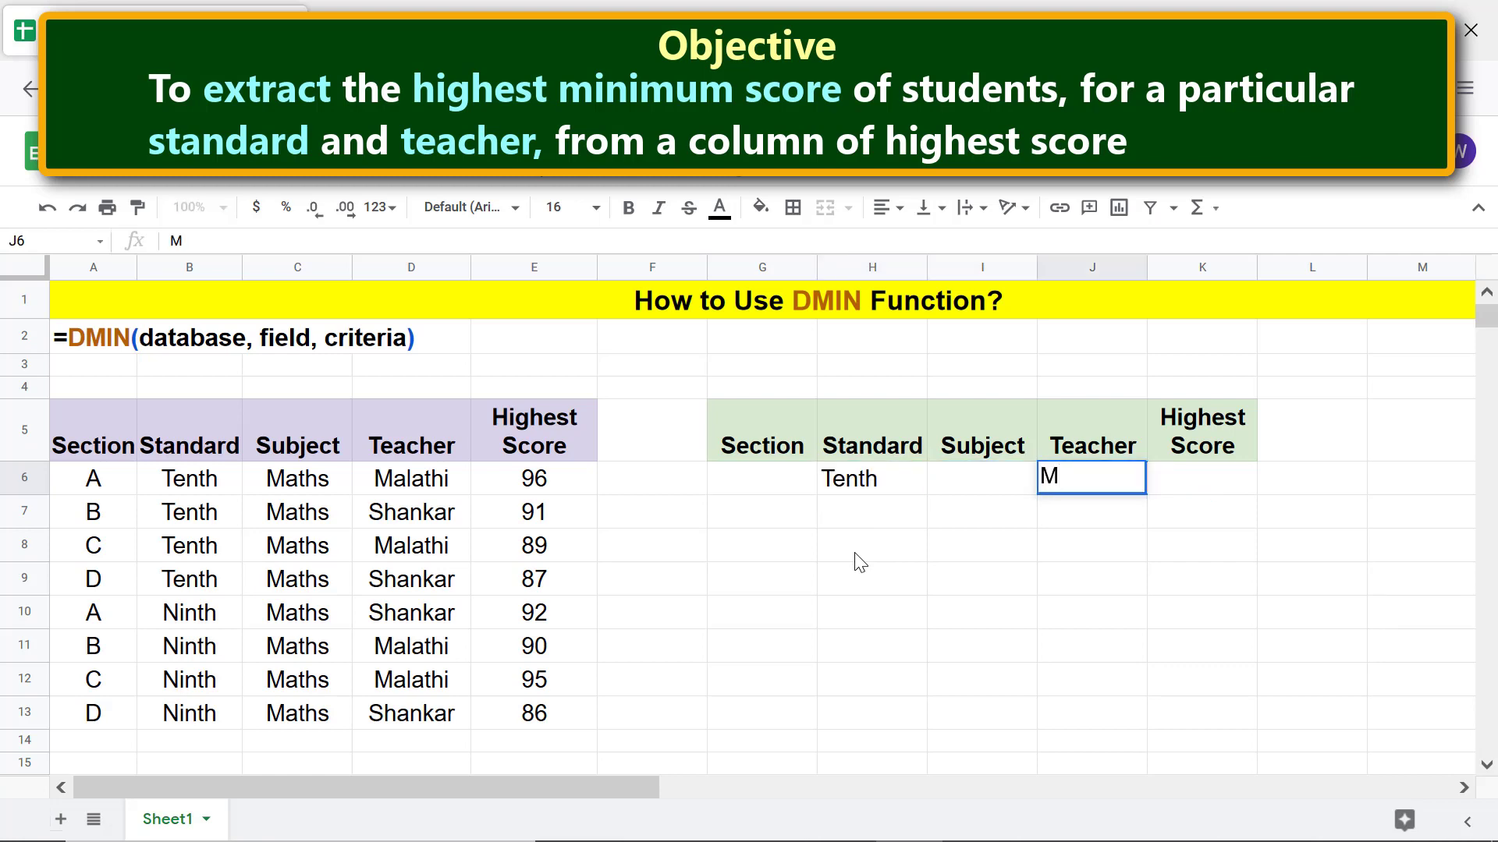
type("alathi")
key("Return")
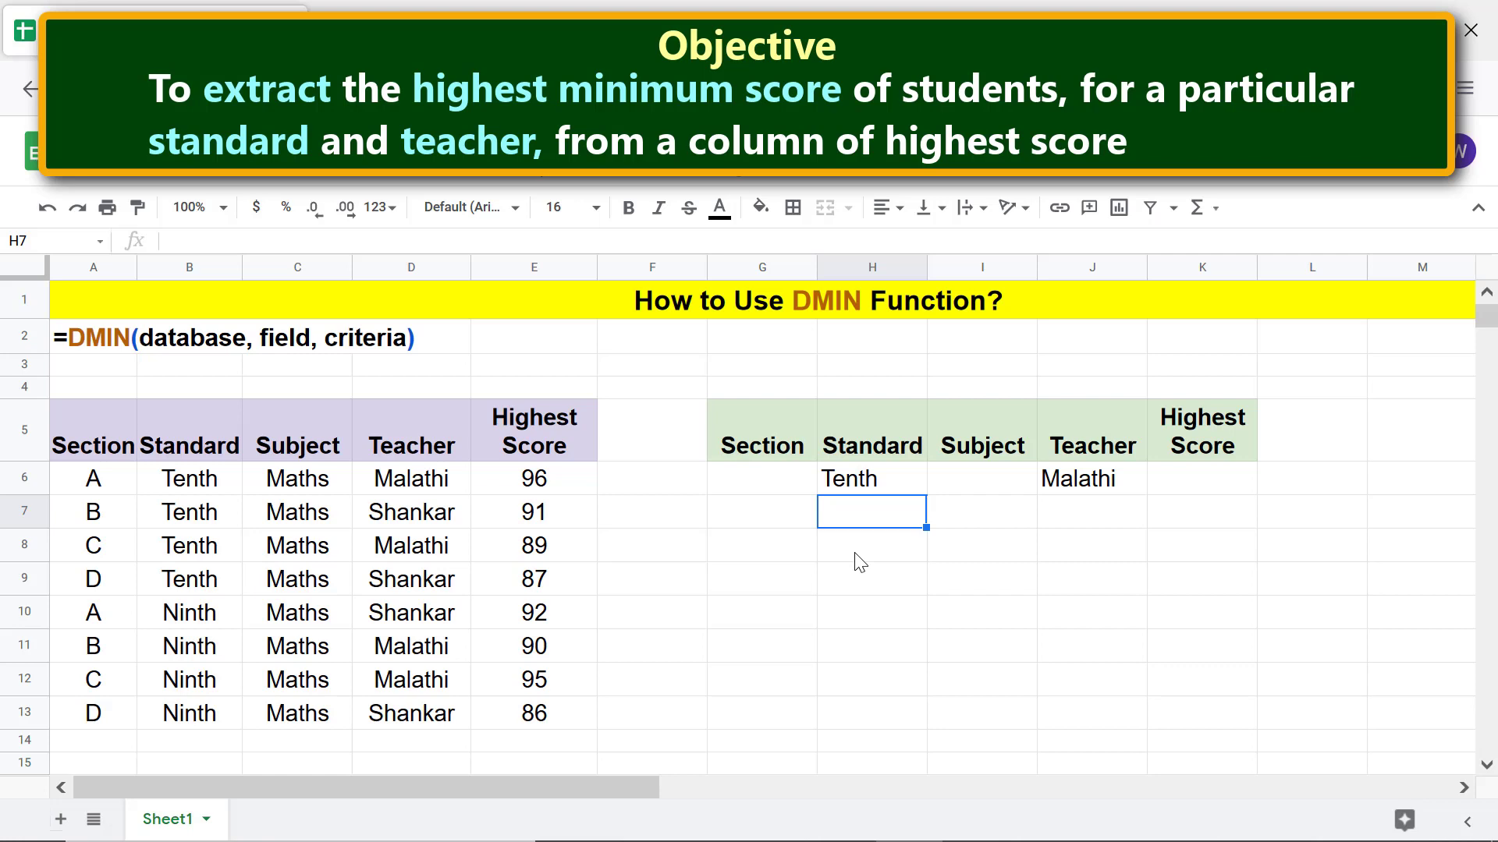
Step: Paste the copied headers again starting at G8 and fill G8:K8 with light blue
left_click(787, 558)
key("ctrl+v")
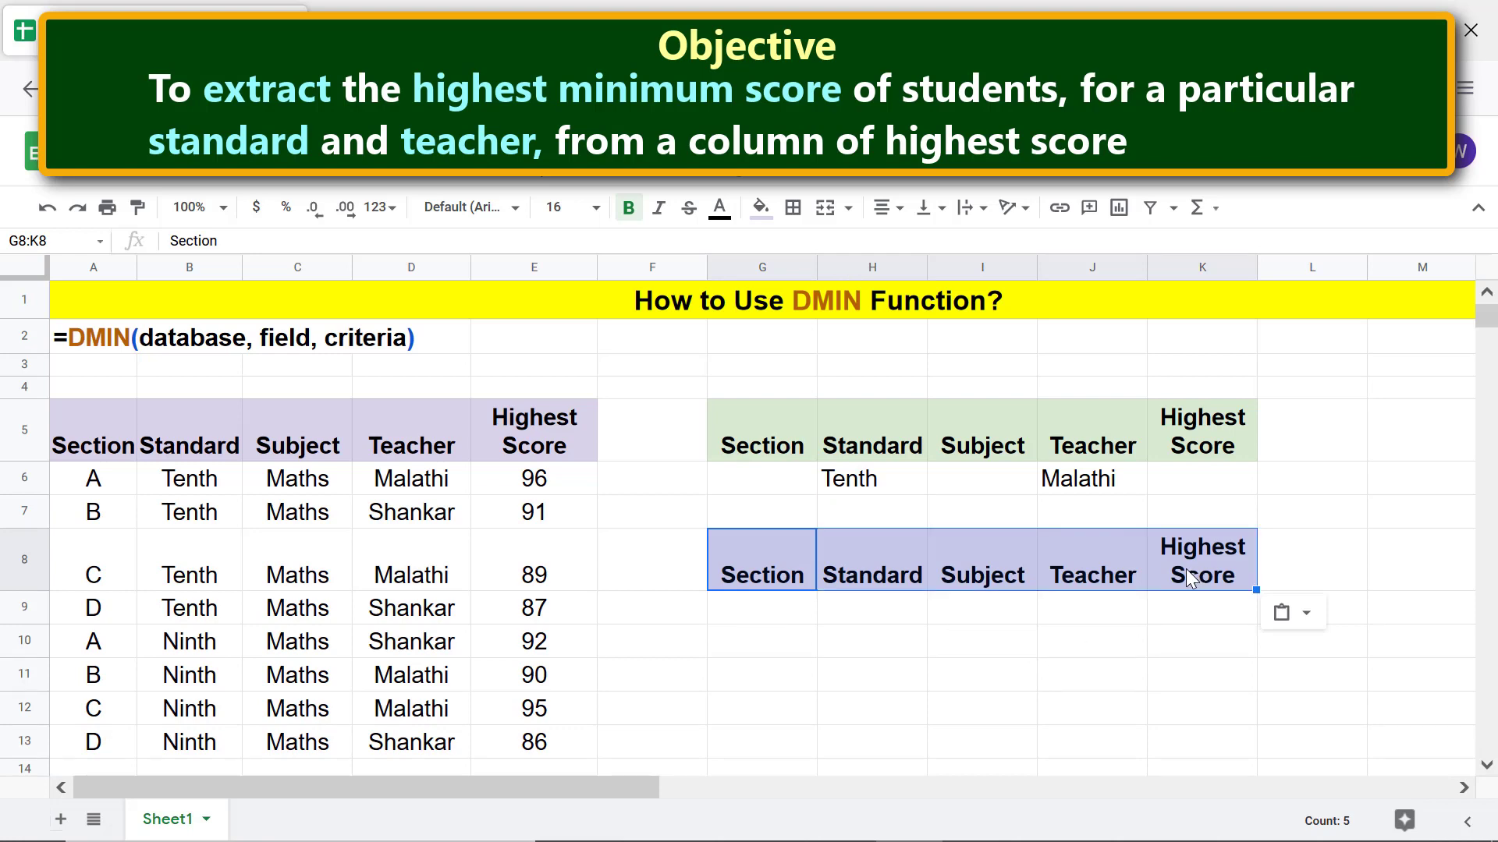
left_click(761, 210)
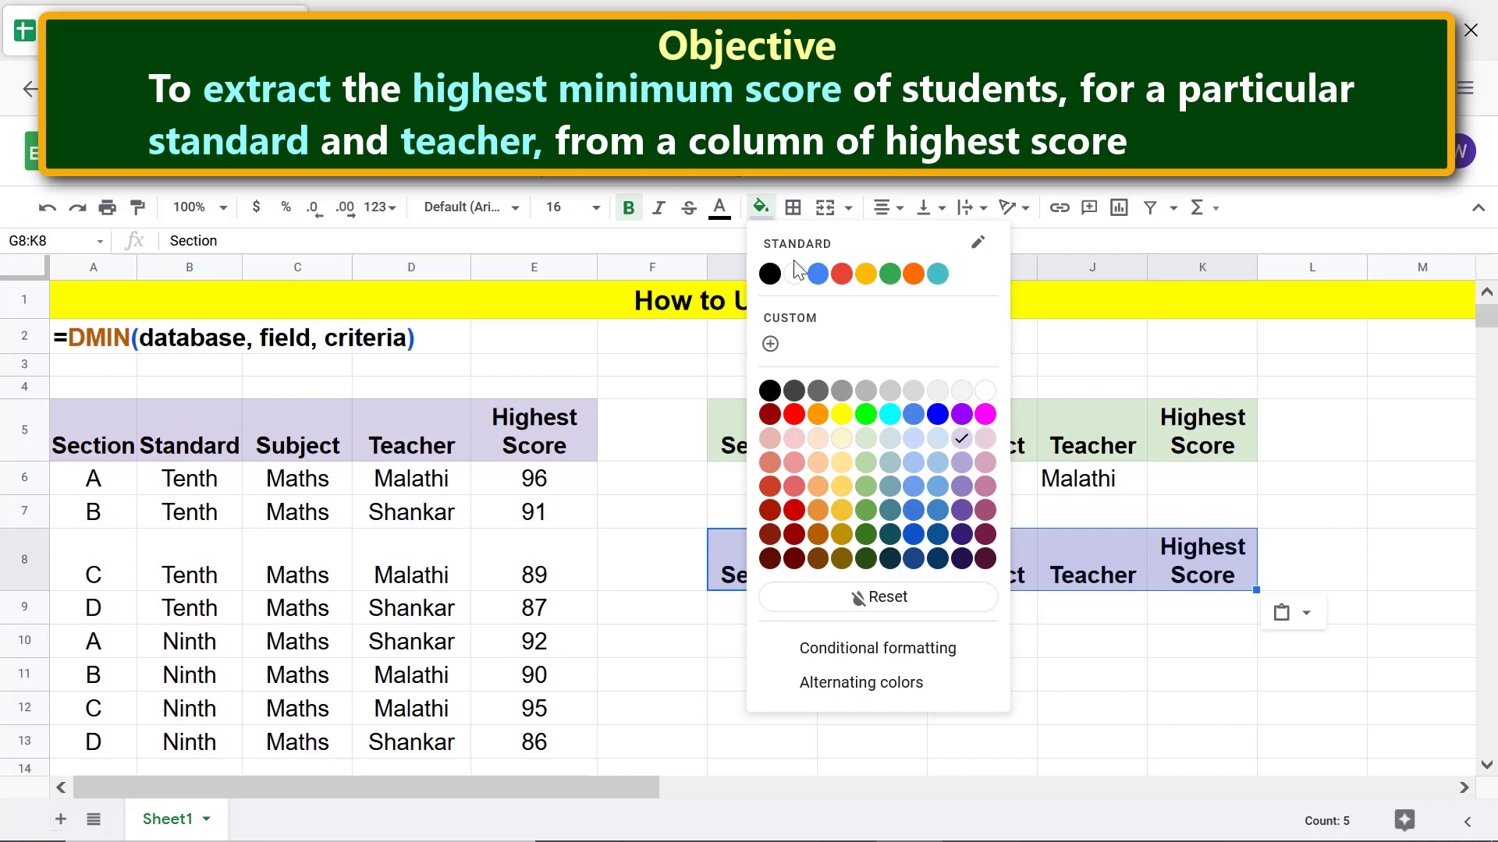
left_click(937, 460)
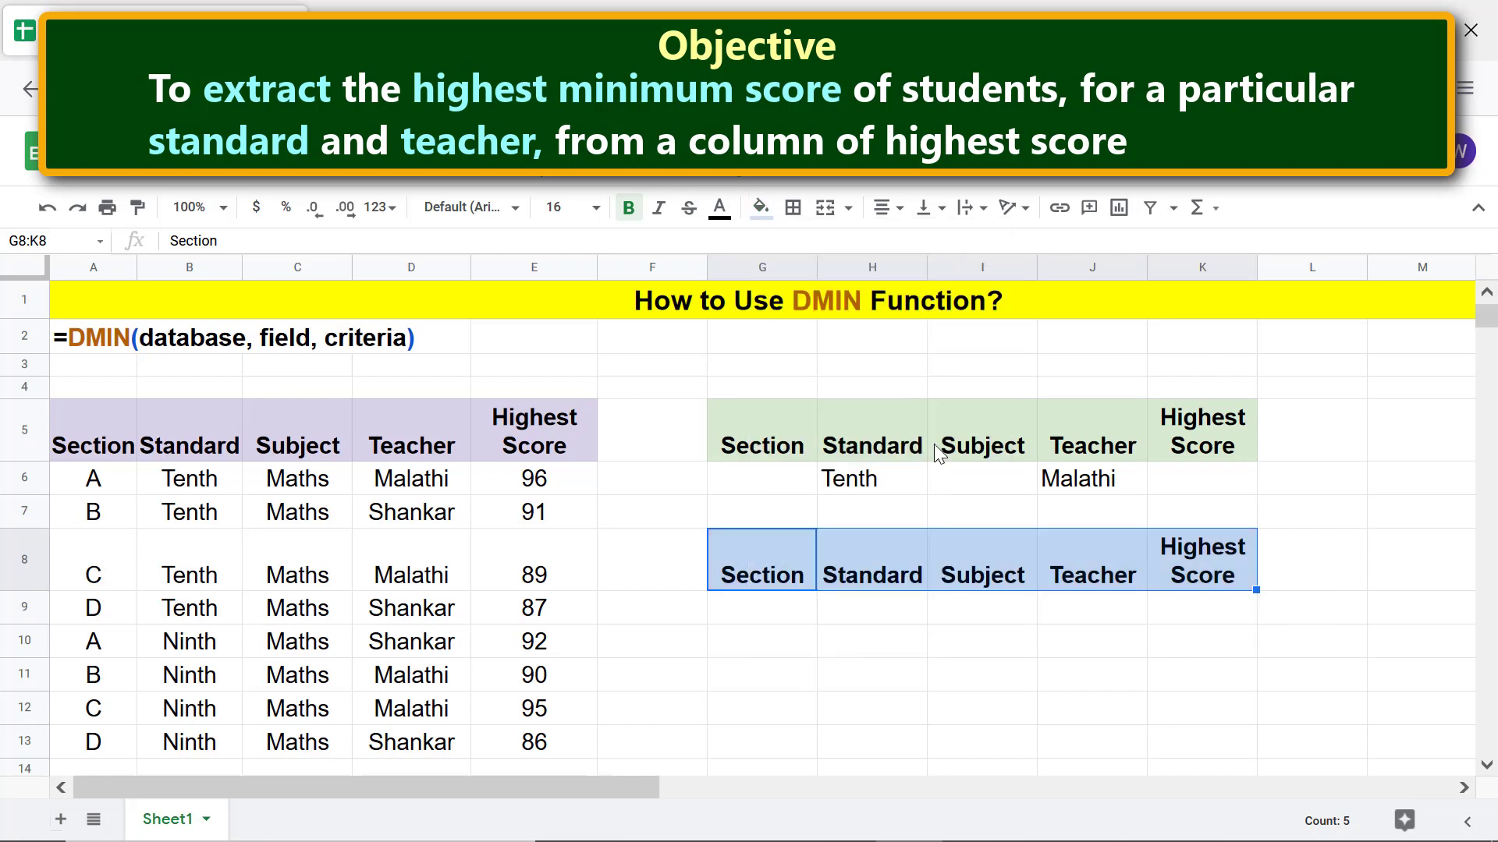
left_click(797, 616)
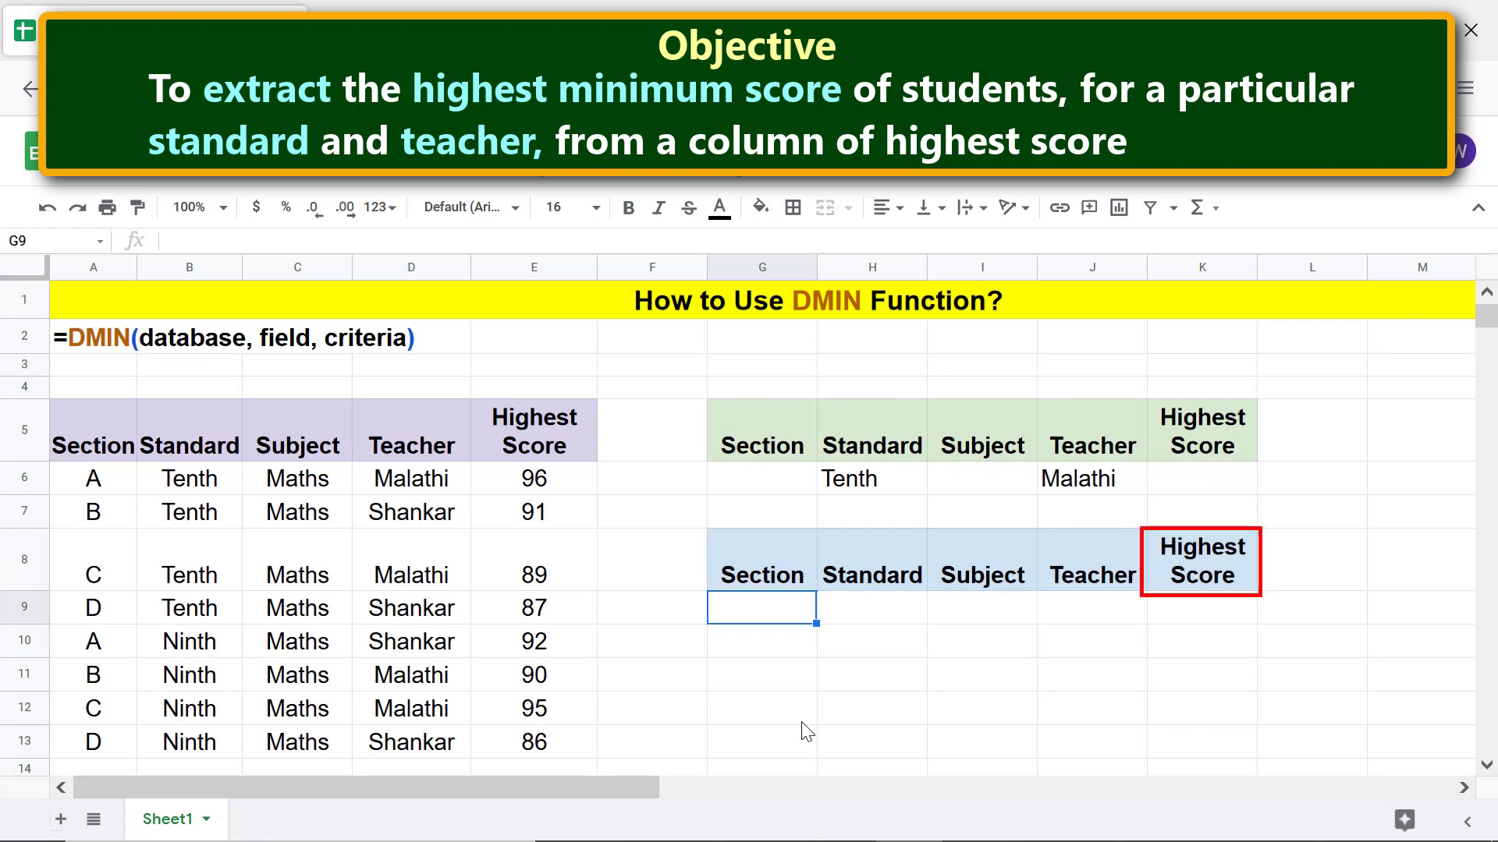
Step: Rename the header in K8 as Highest Minimum Score
left_click(1210, 558)
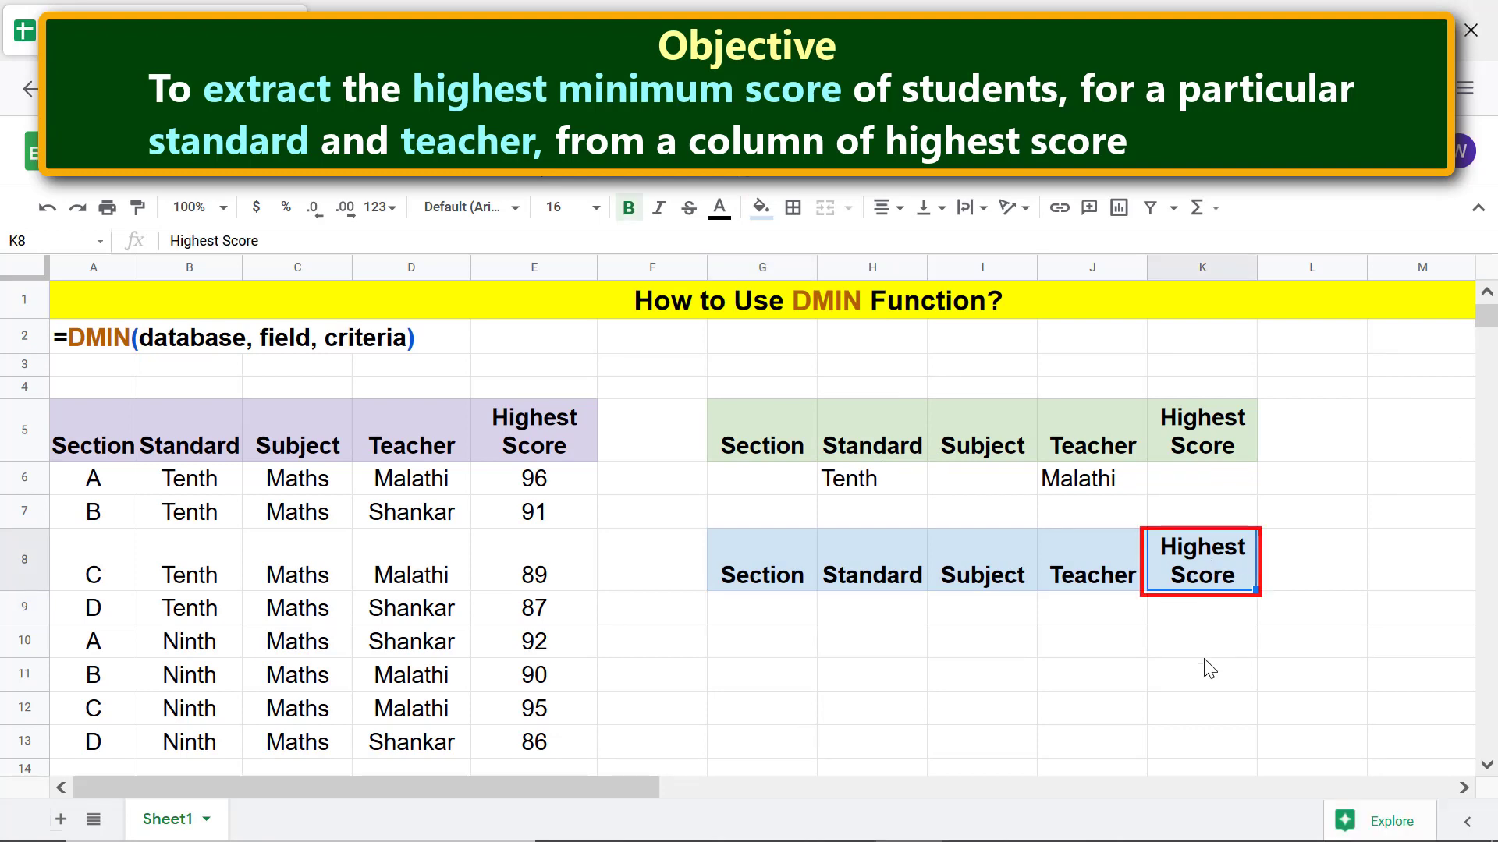
type("Highest Minimum")
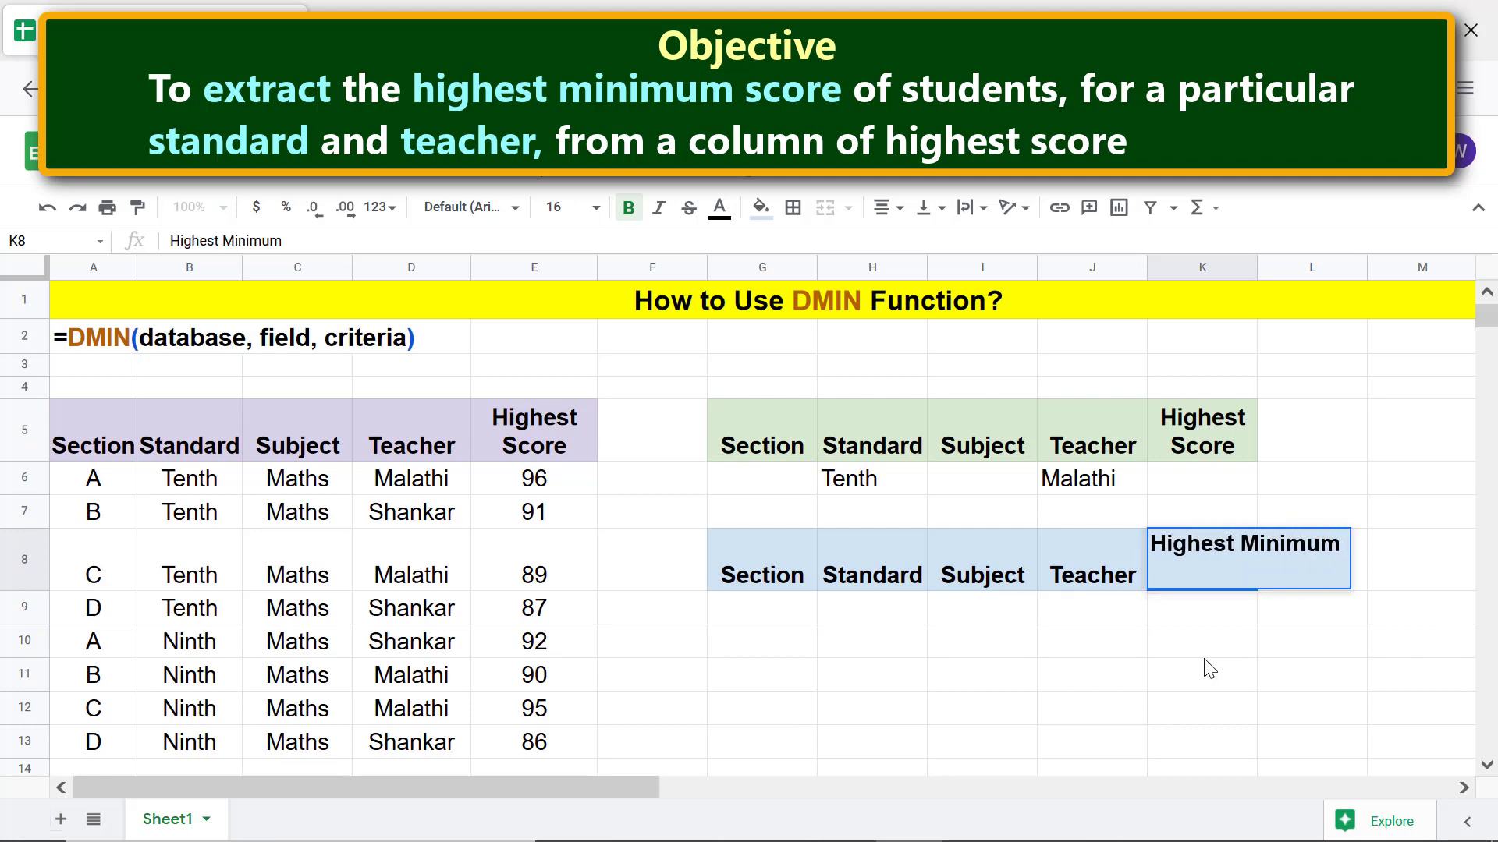
type(" Score")
key("Return")
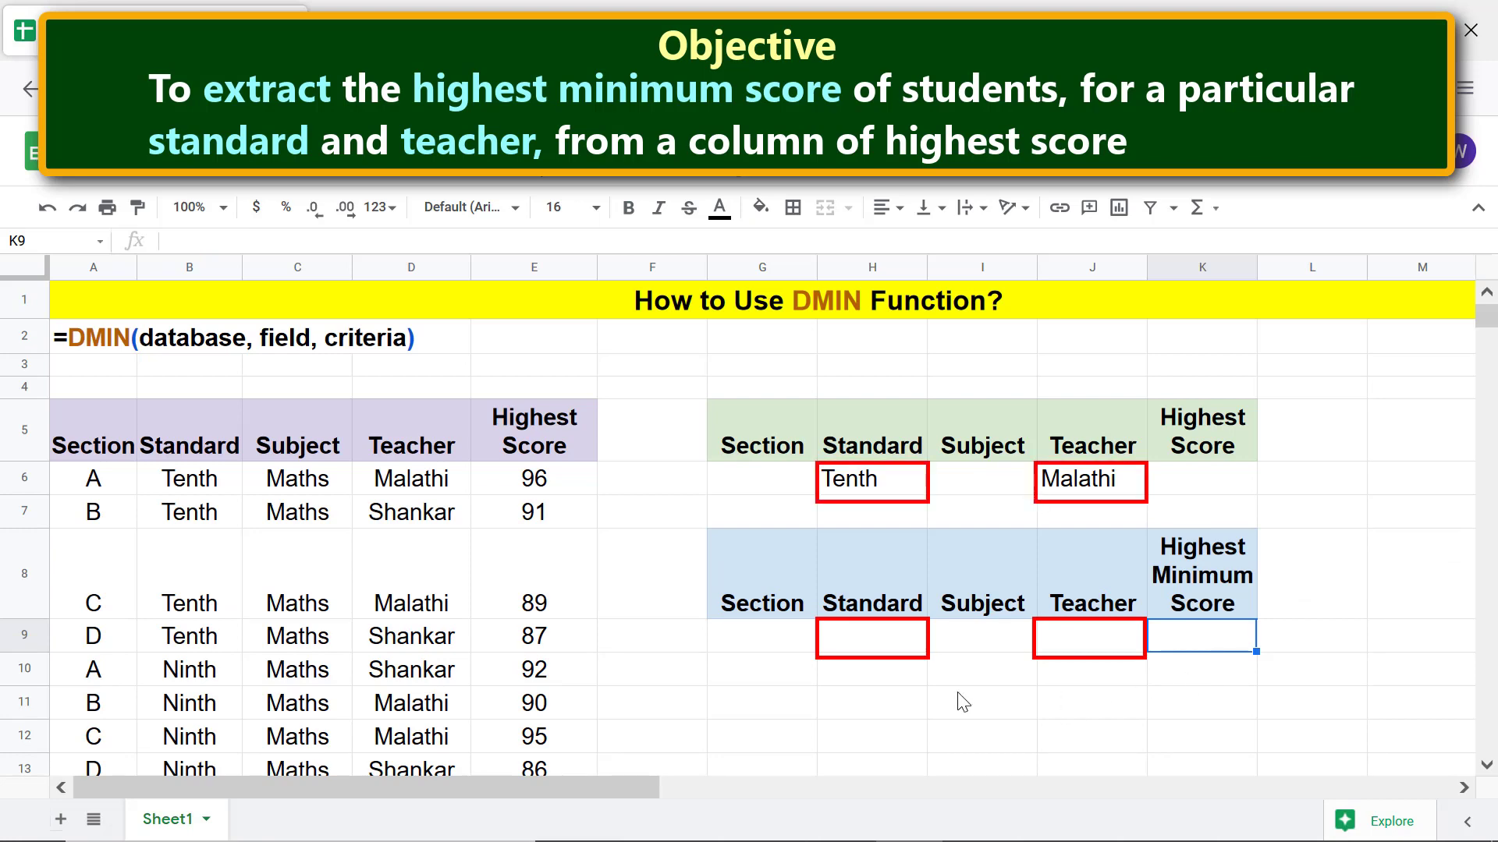
Step: Link the result row to the criteria by entering =H6 in H9 and =J6 in J9
left_click(868, 636)
type("=")
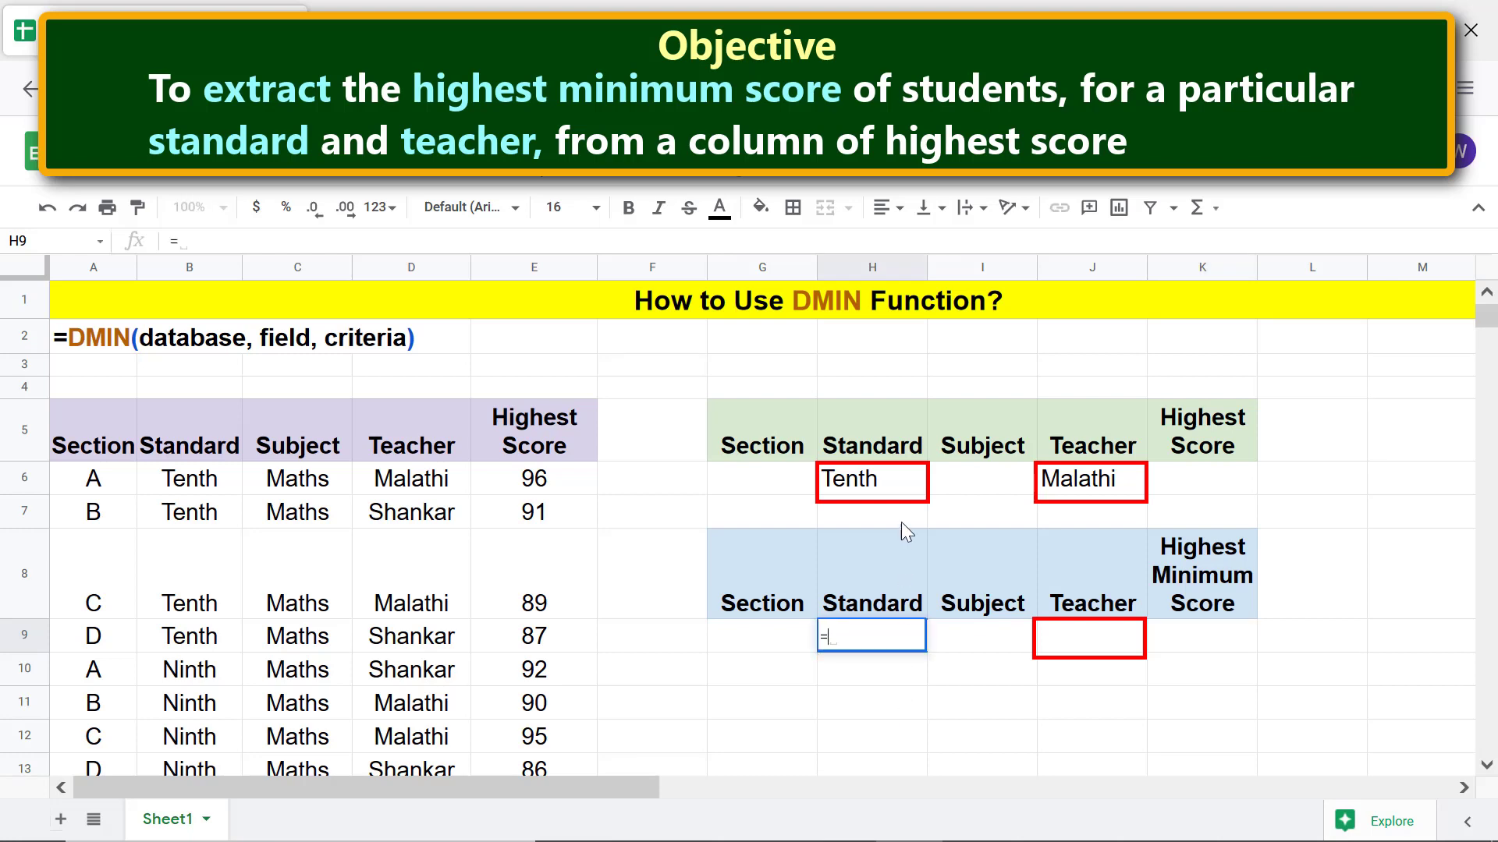
left_click(901, 479)
key("Return")
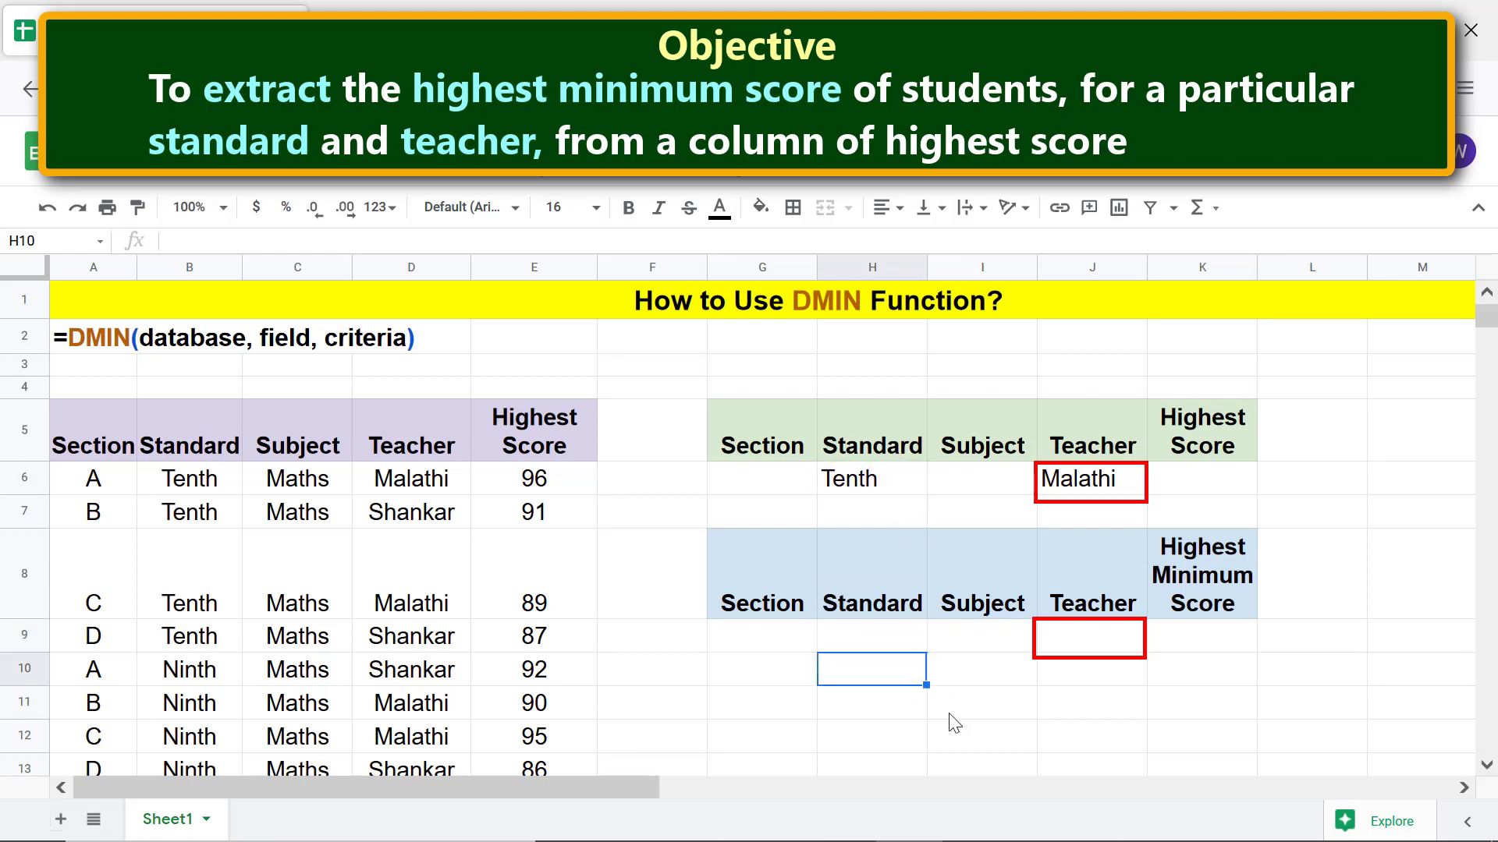
left_click(1071, 645)
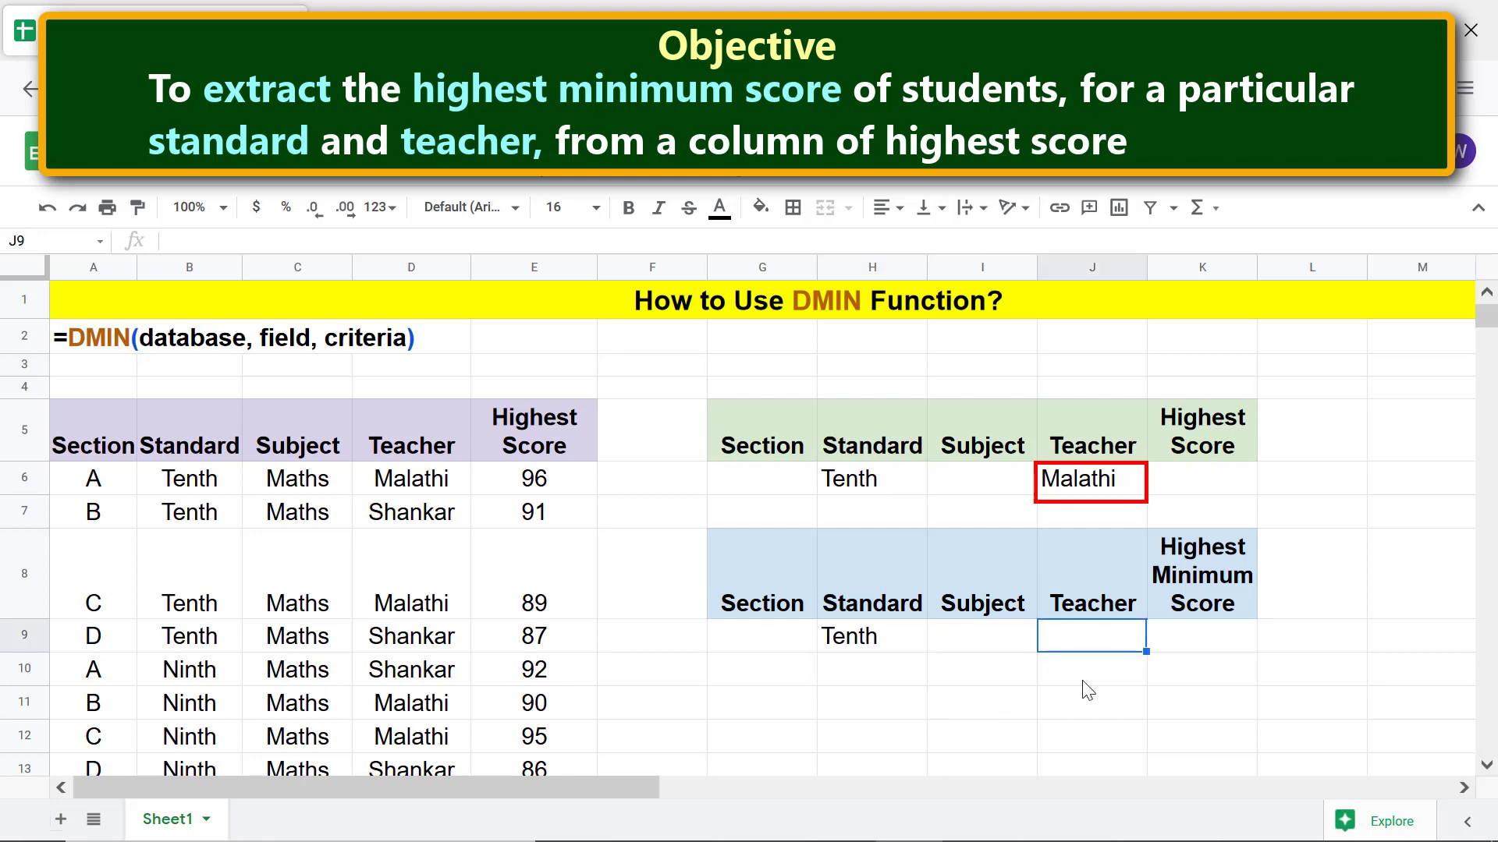
type("=")
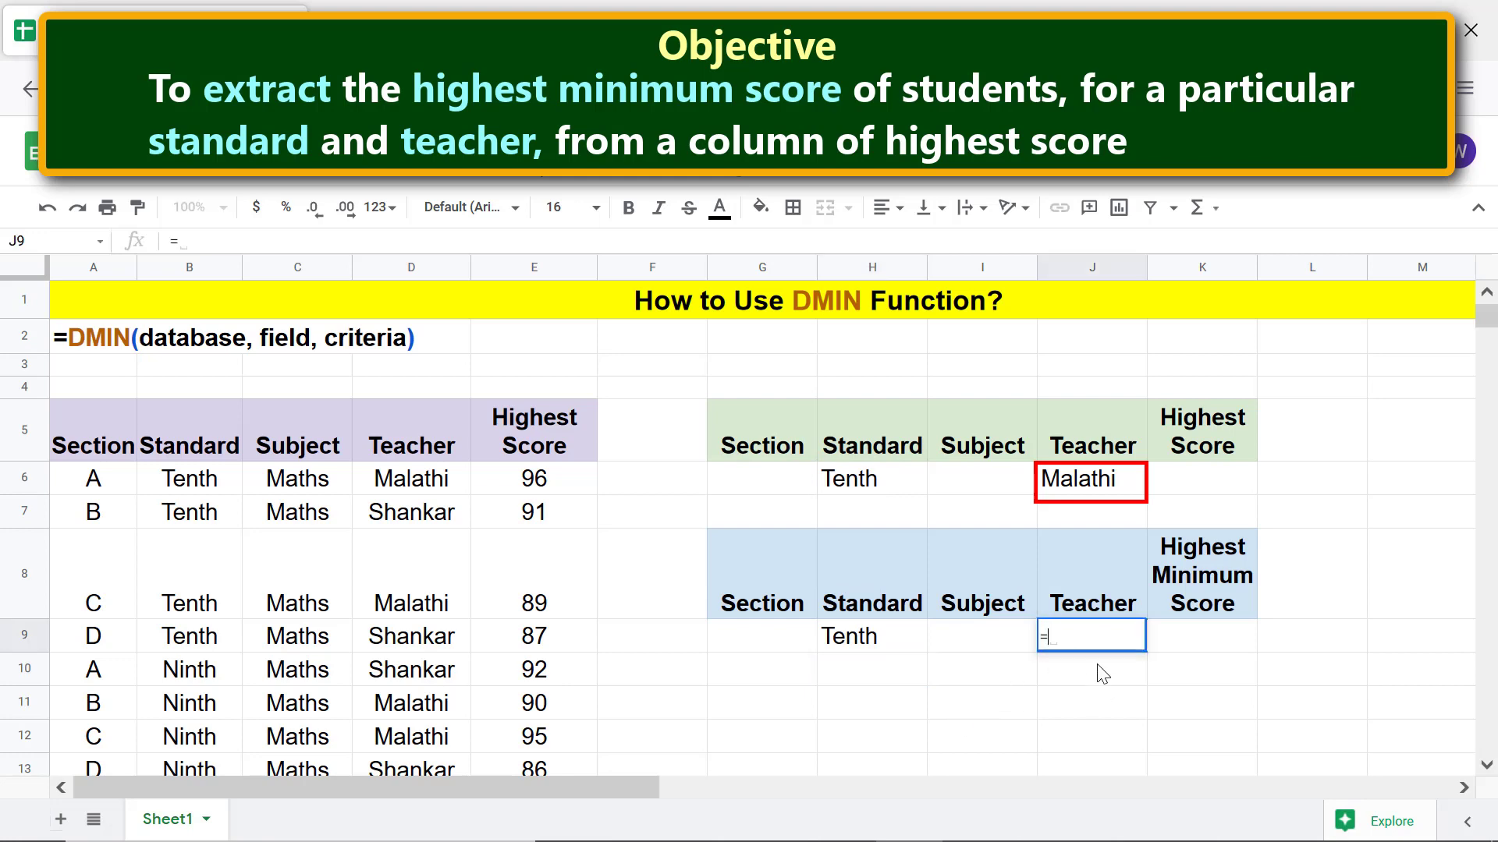
left_click(1092, 482)
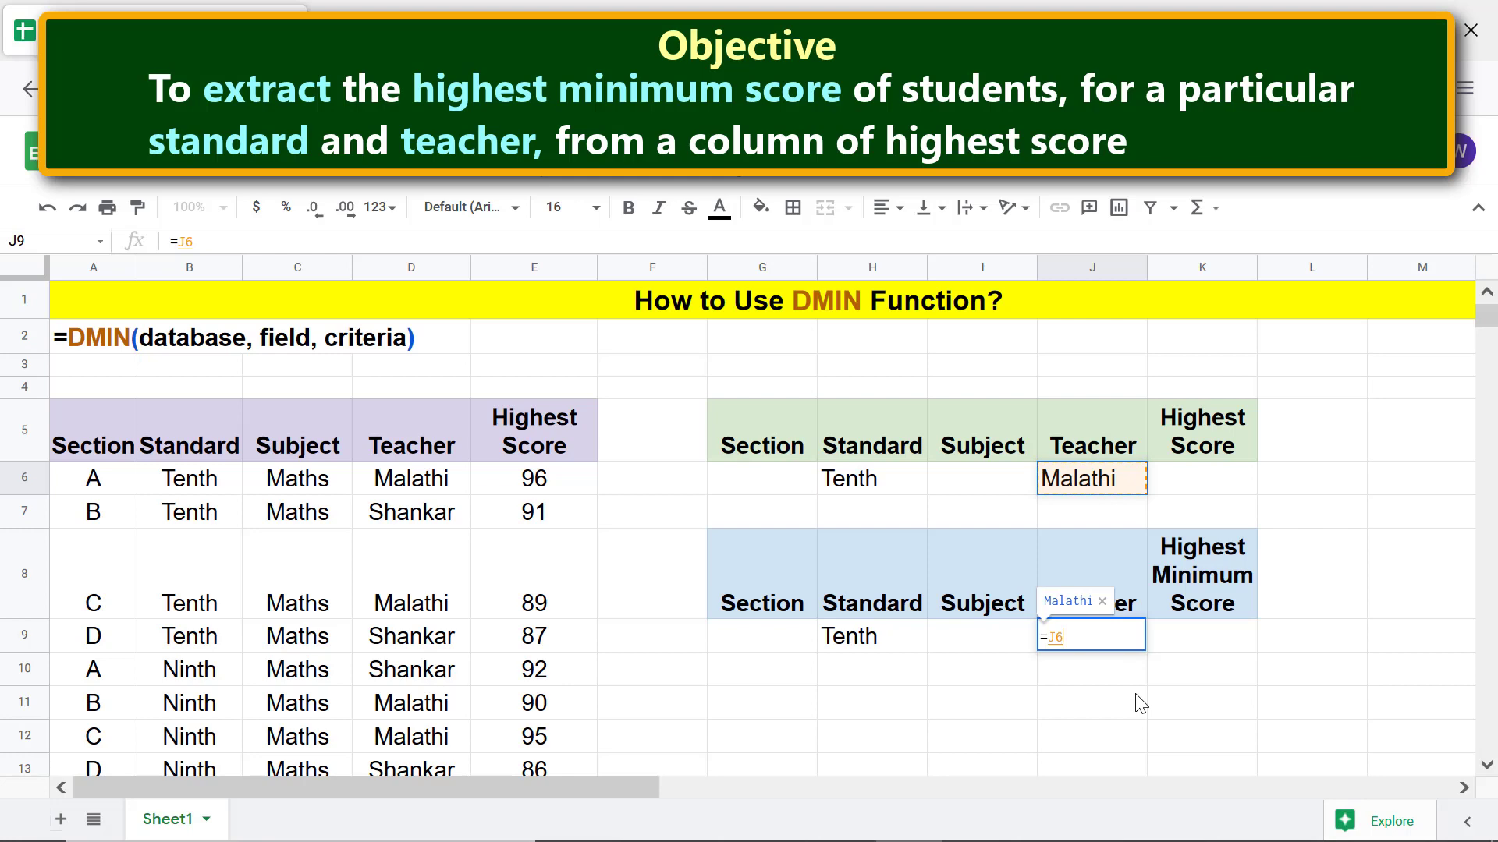
key("Return")
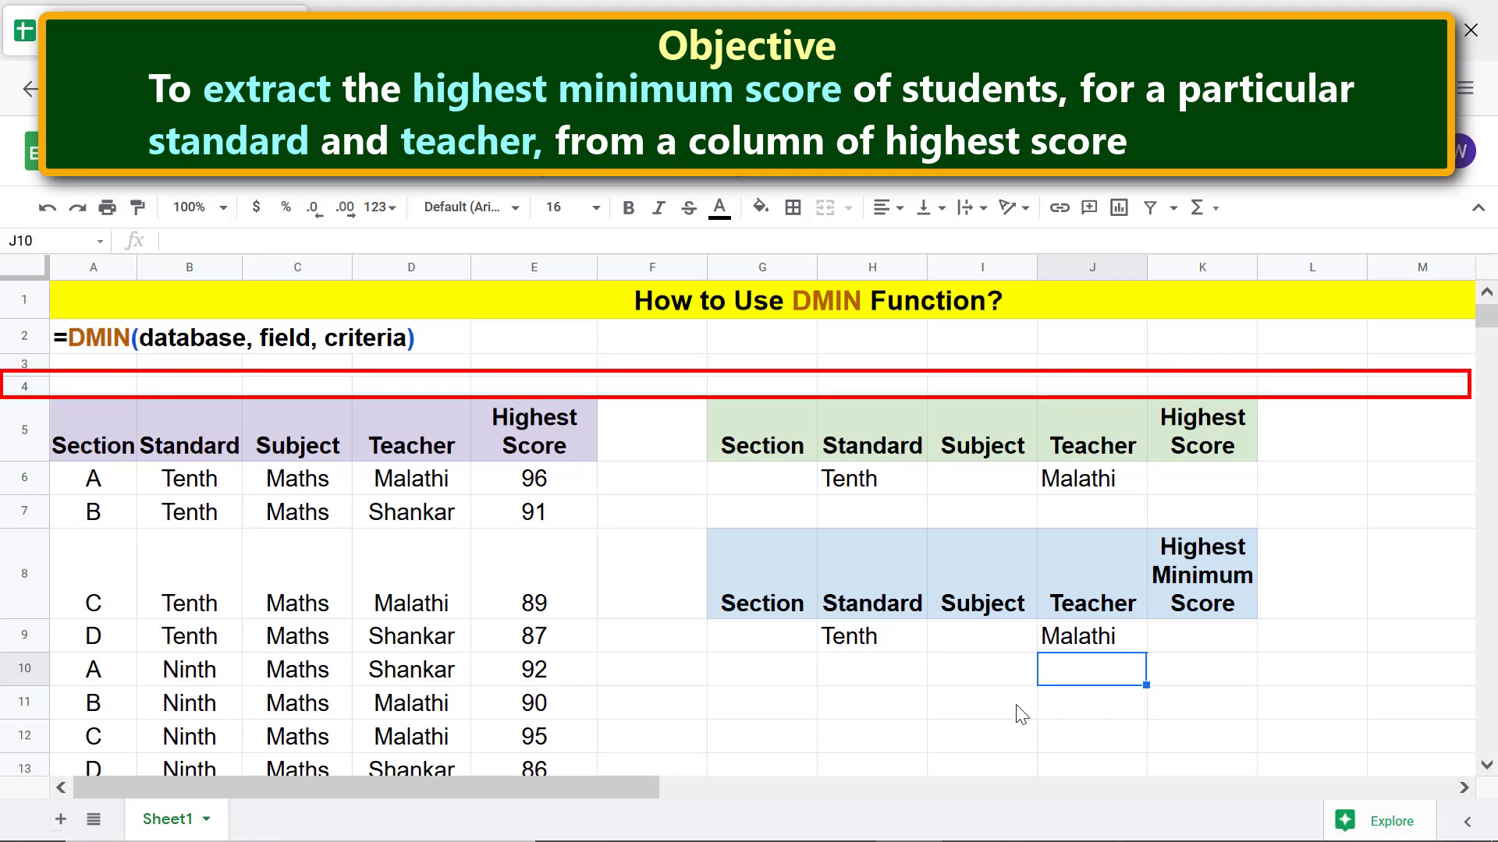
Step: Delete the empty row 4 above the tables
left_click(27, 390)
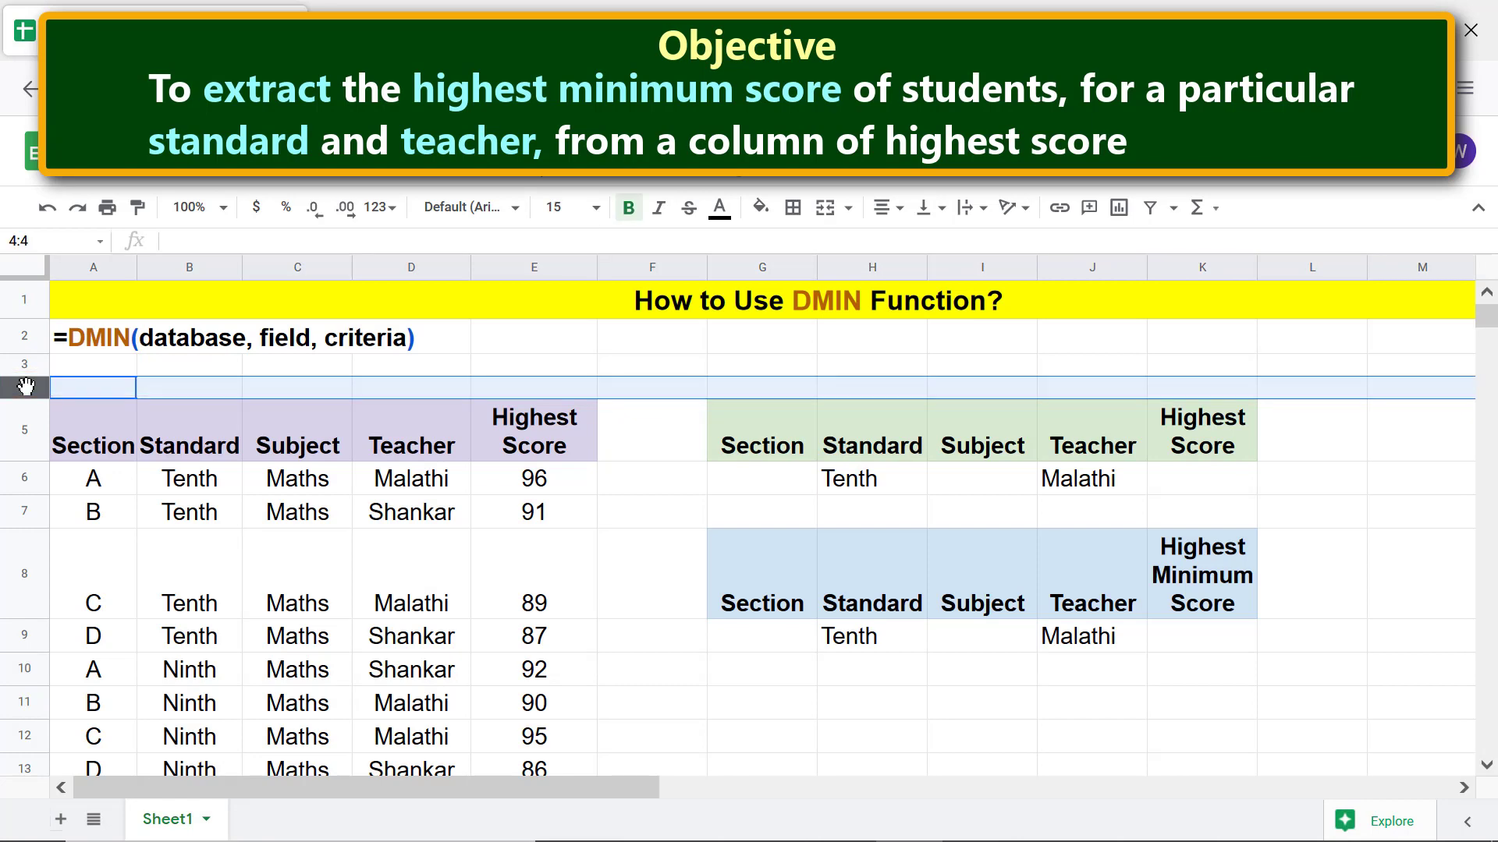
right_click(26, 385)
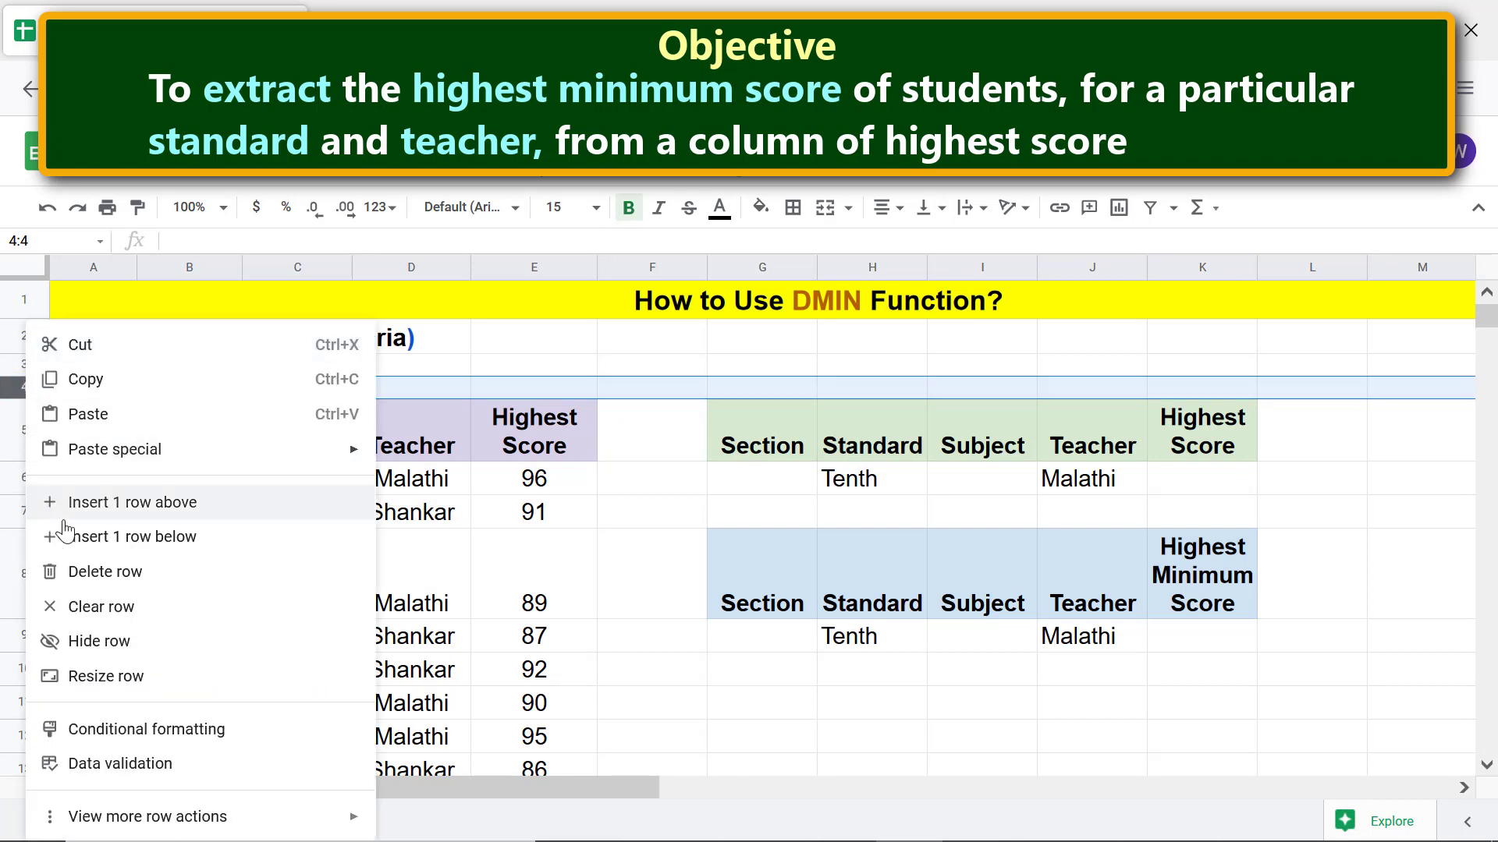
left_click(115, 574)
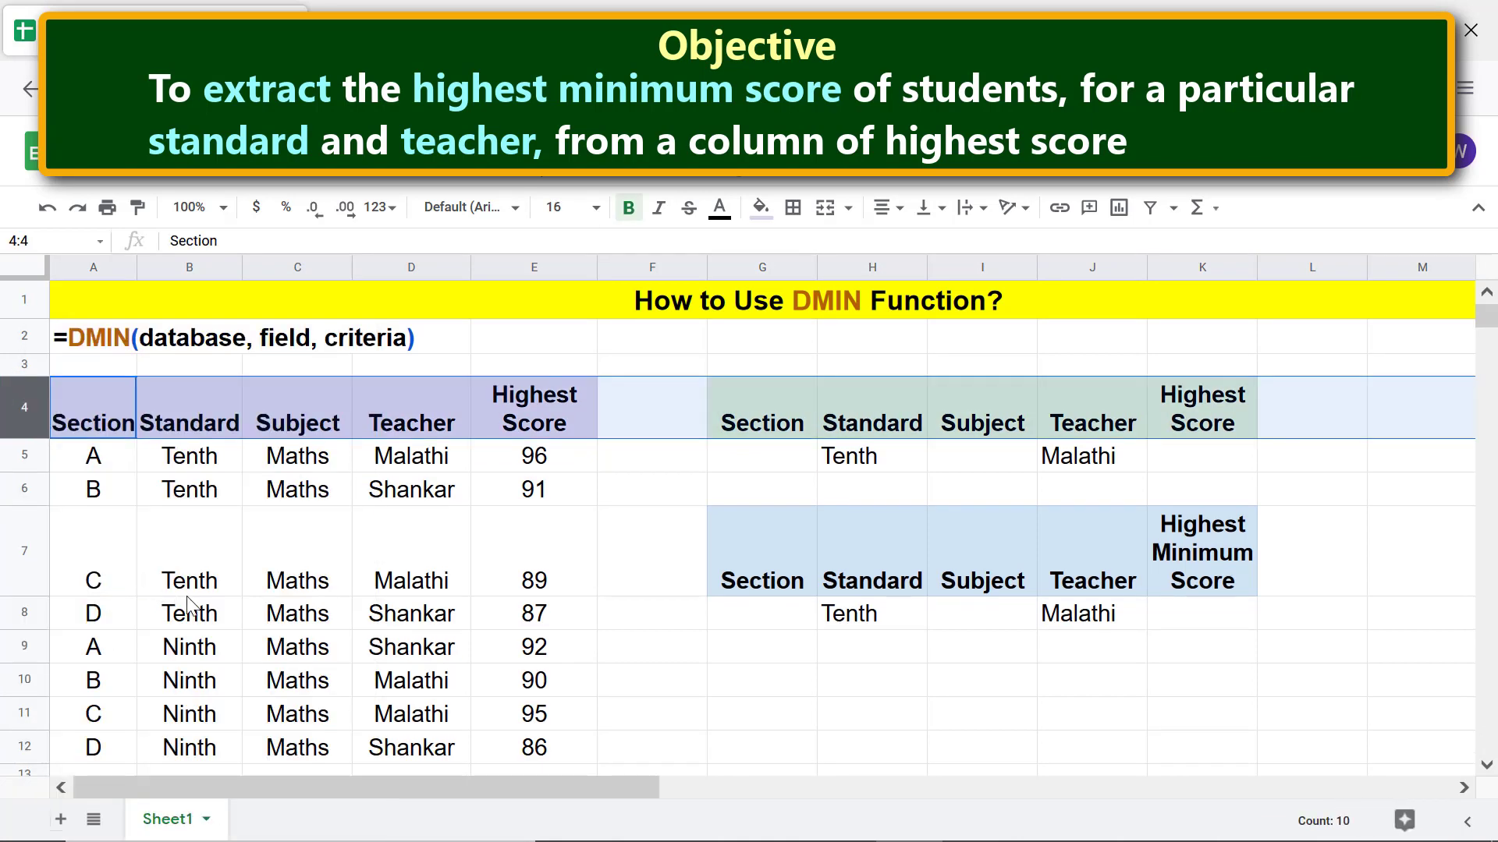
left_click(753, 655)
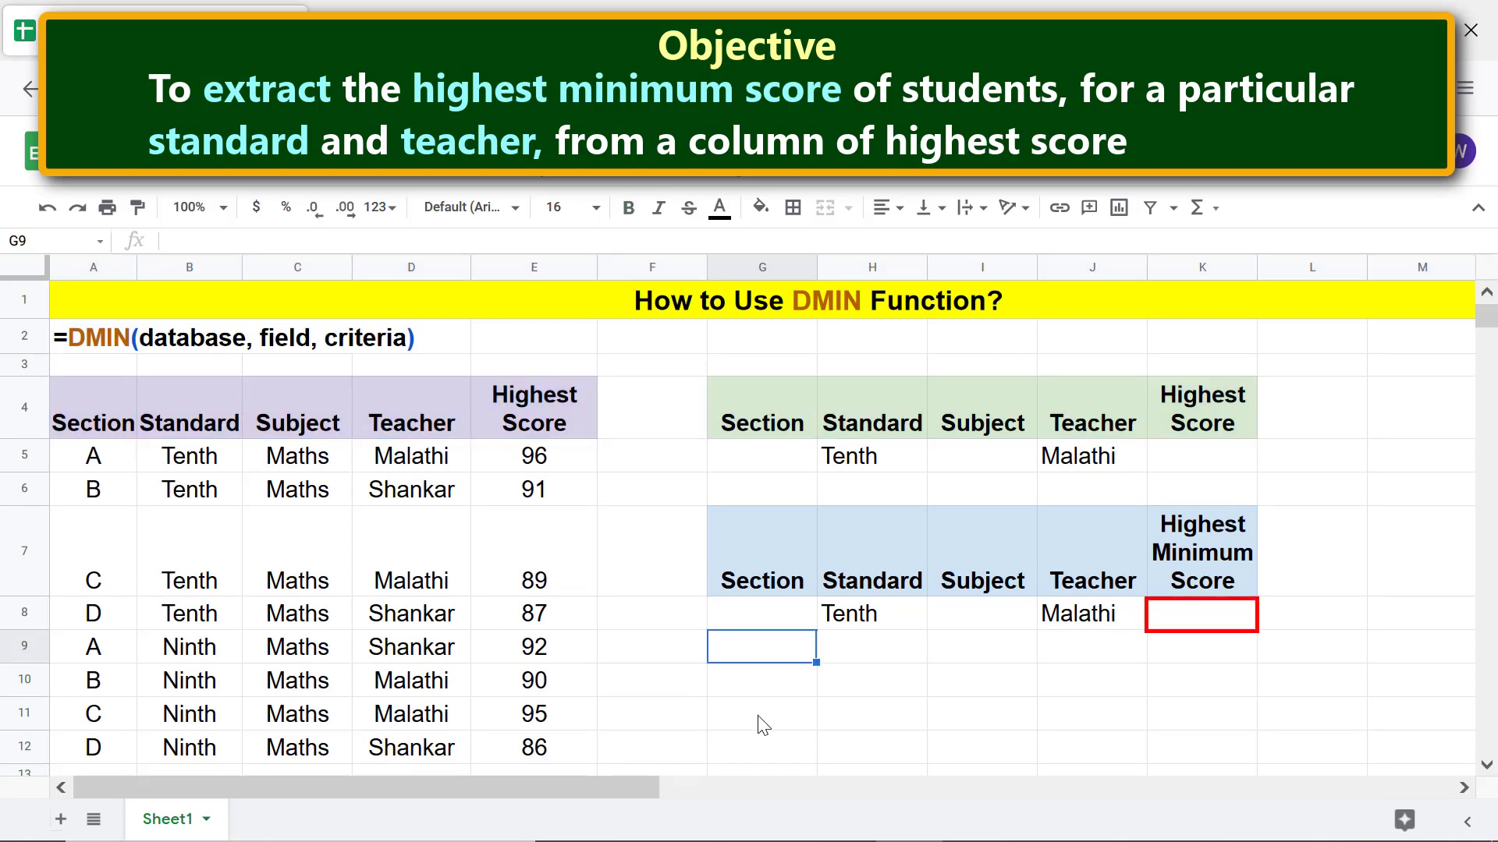
Step: Start a DMIN formula in K8 under Highest Minimum Score, using the whole score table A4:E12 as the database
left_click(1212, 624)
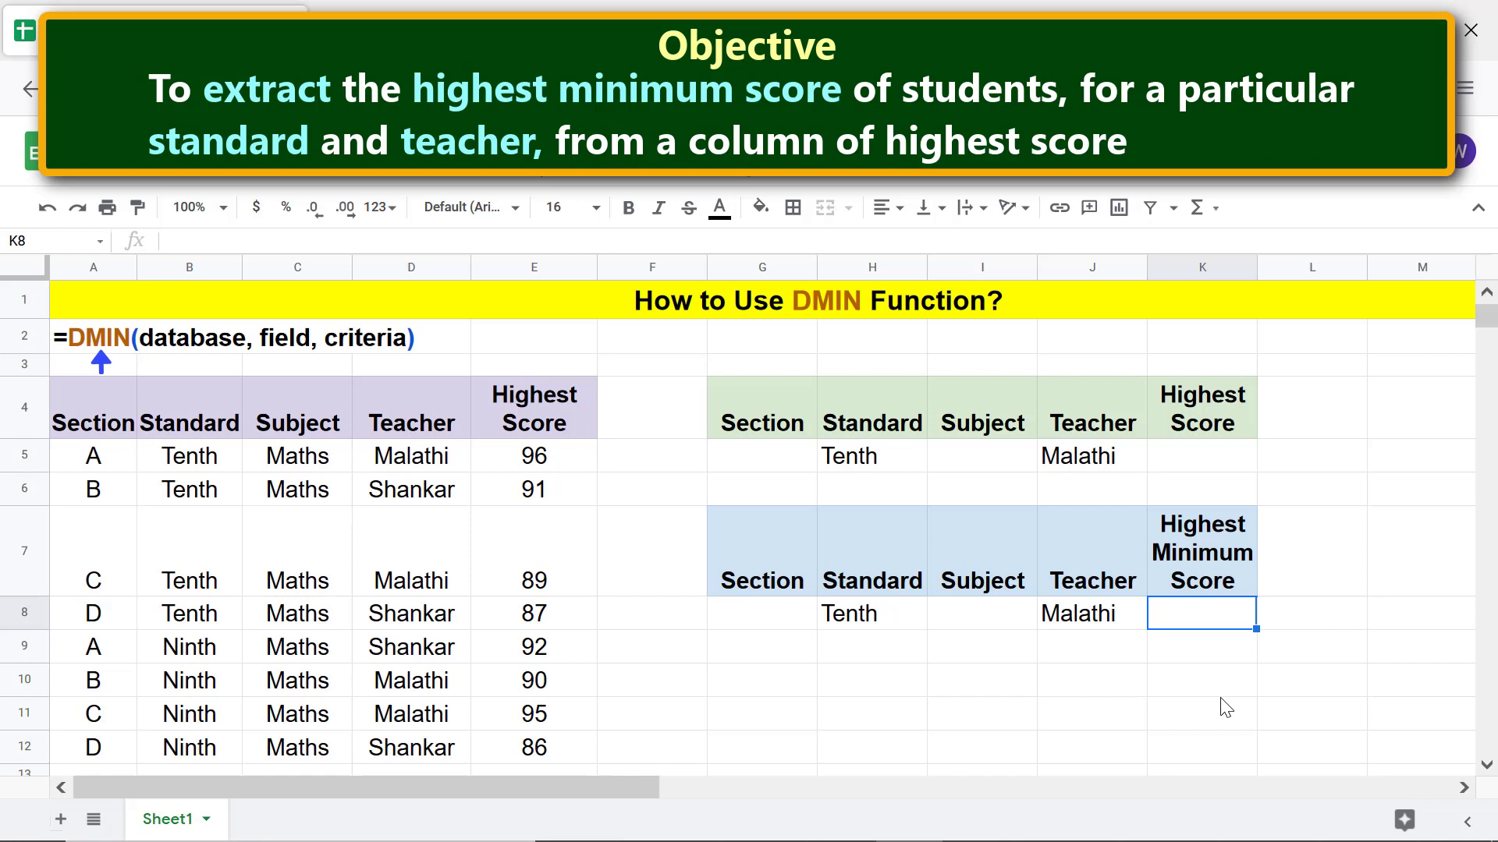
type("=d")
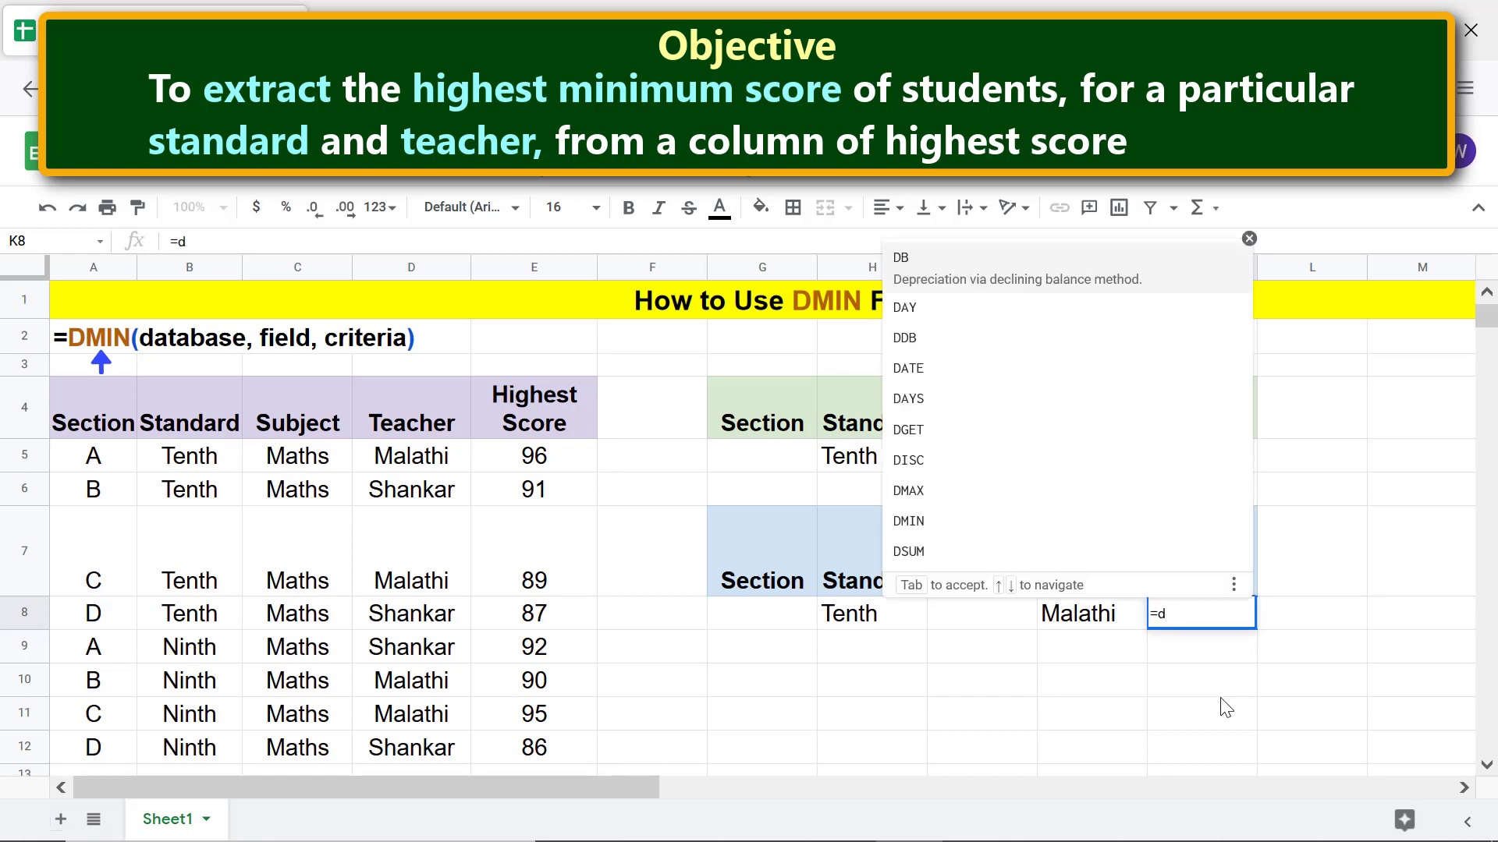
type("min")
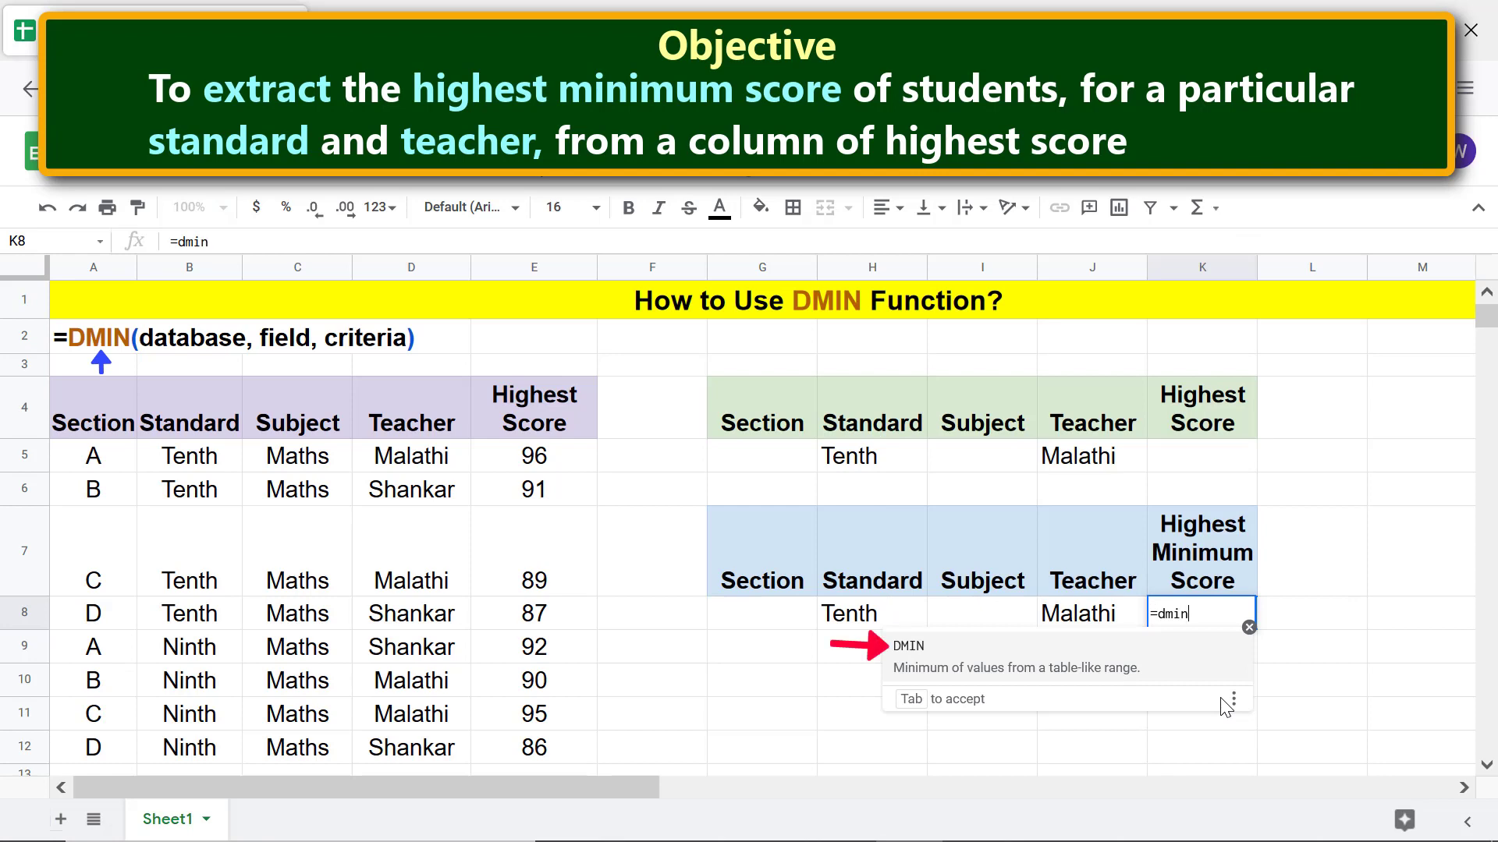
left_click(934, 651)
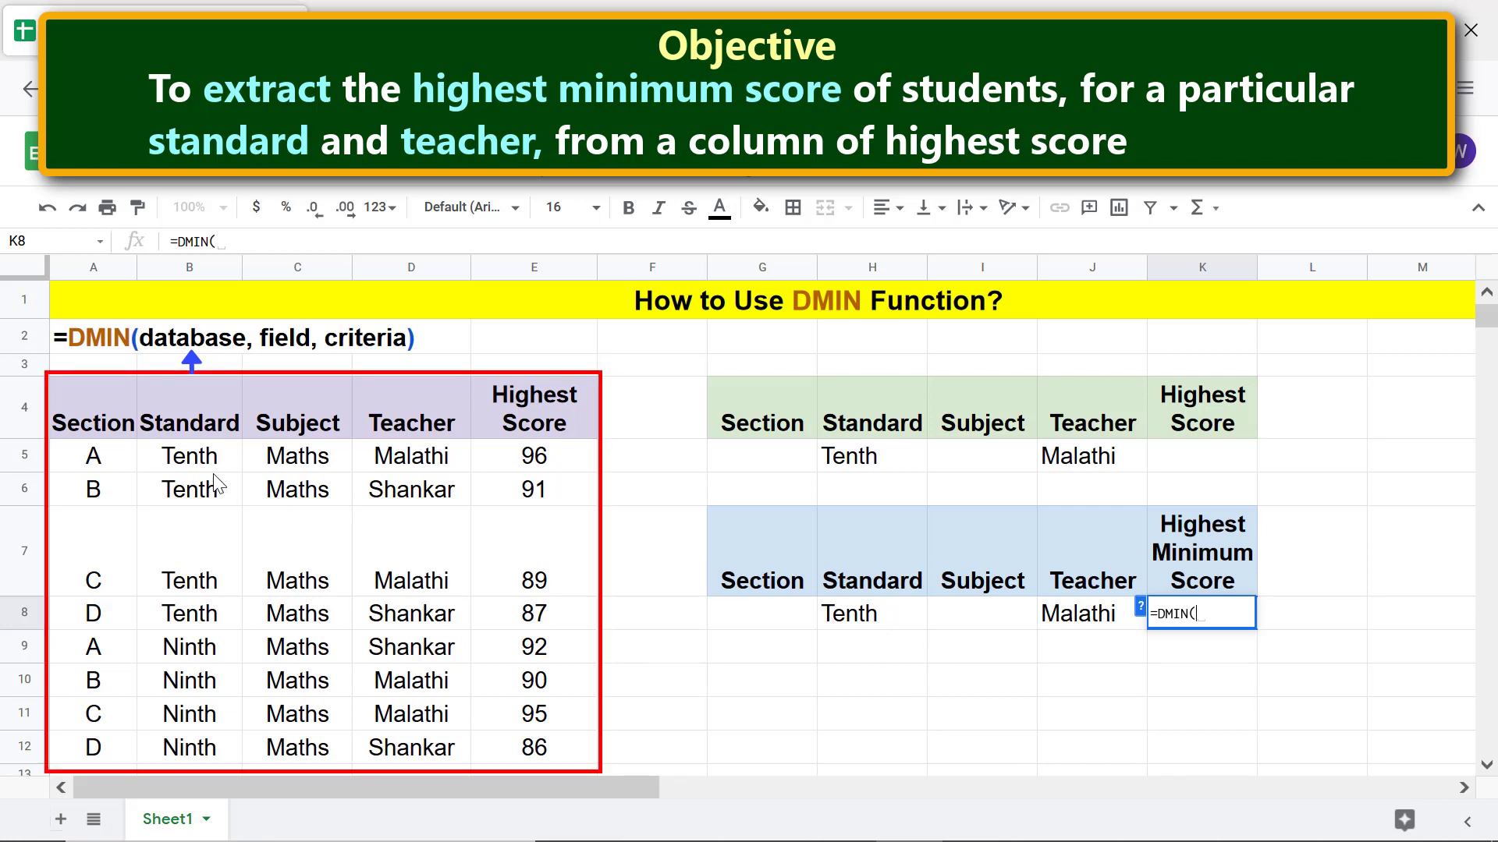
left_click(124, 422)
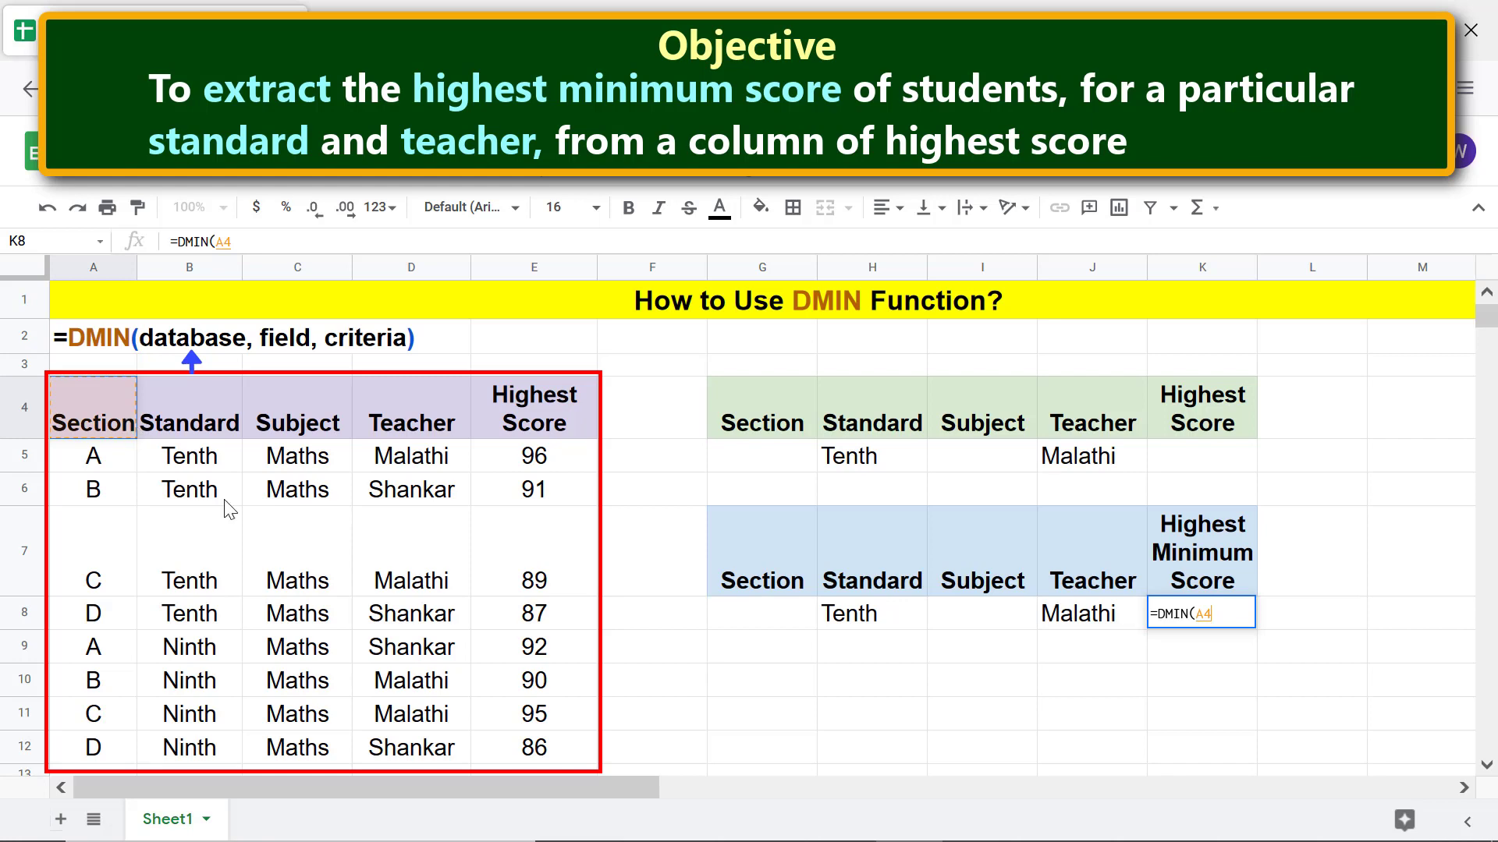
left_click(578, 761, "shift")
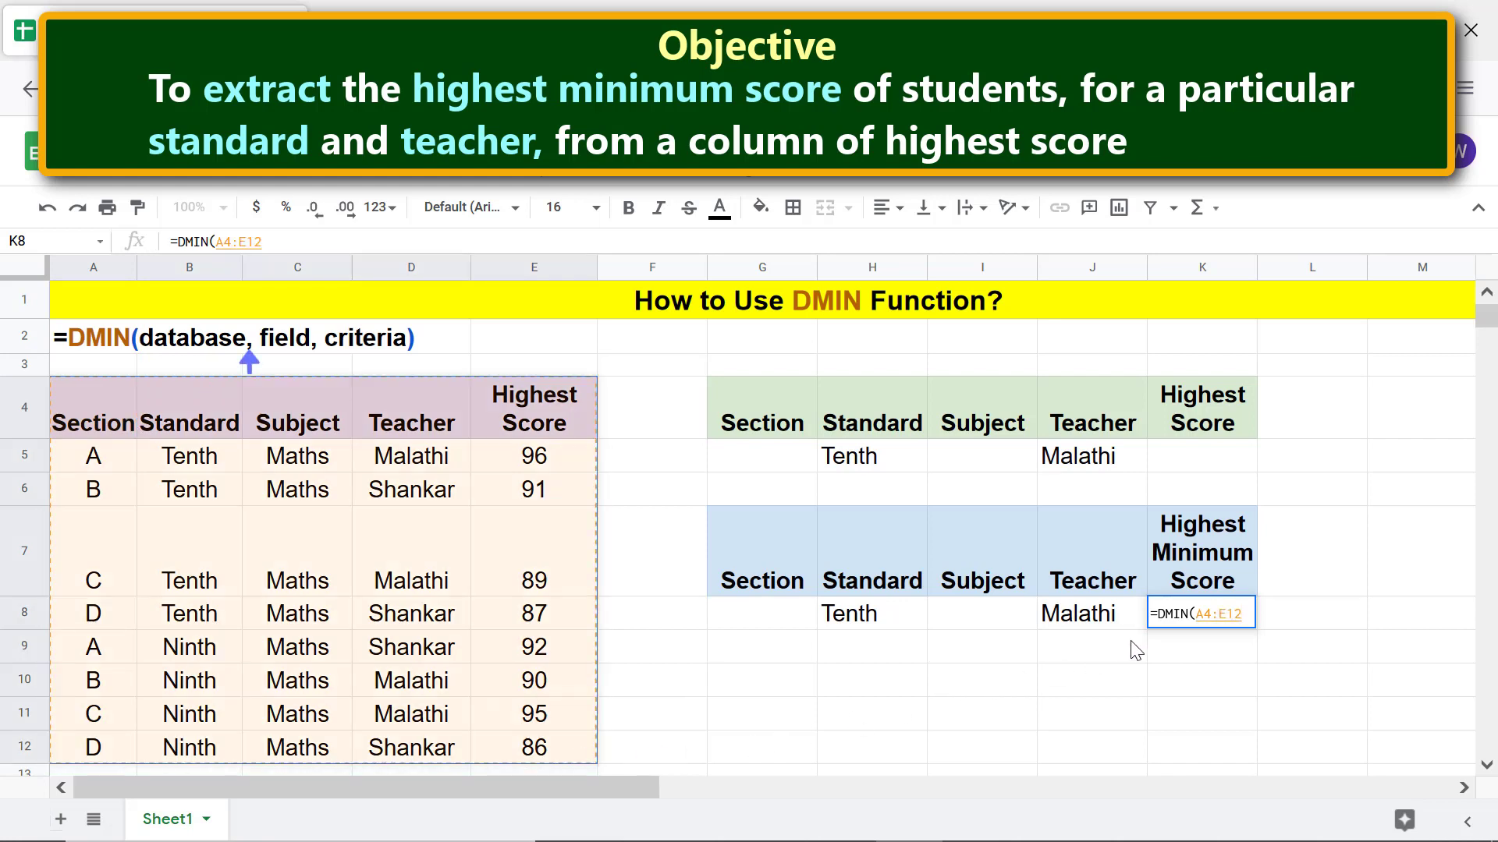
Step: Complete the DMIN formula in K8 with header E4 as the field and G4:K5 as the criteria range
type(",")
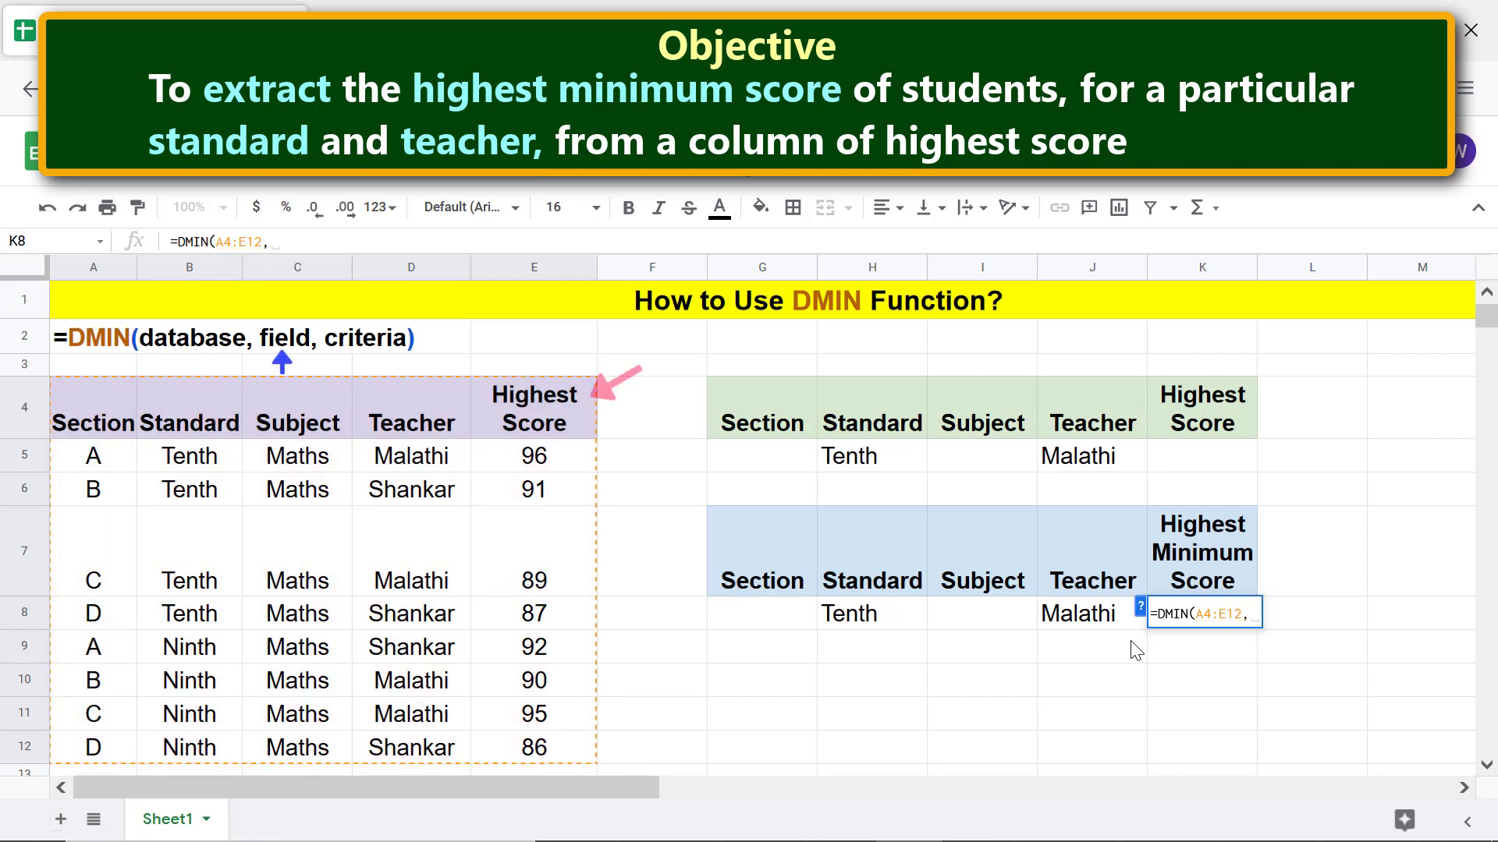
left_click(583, 429)
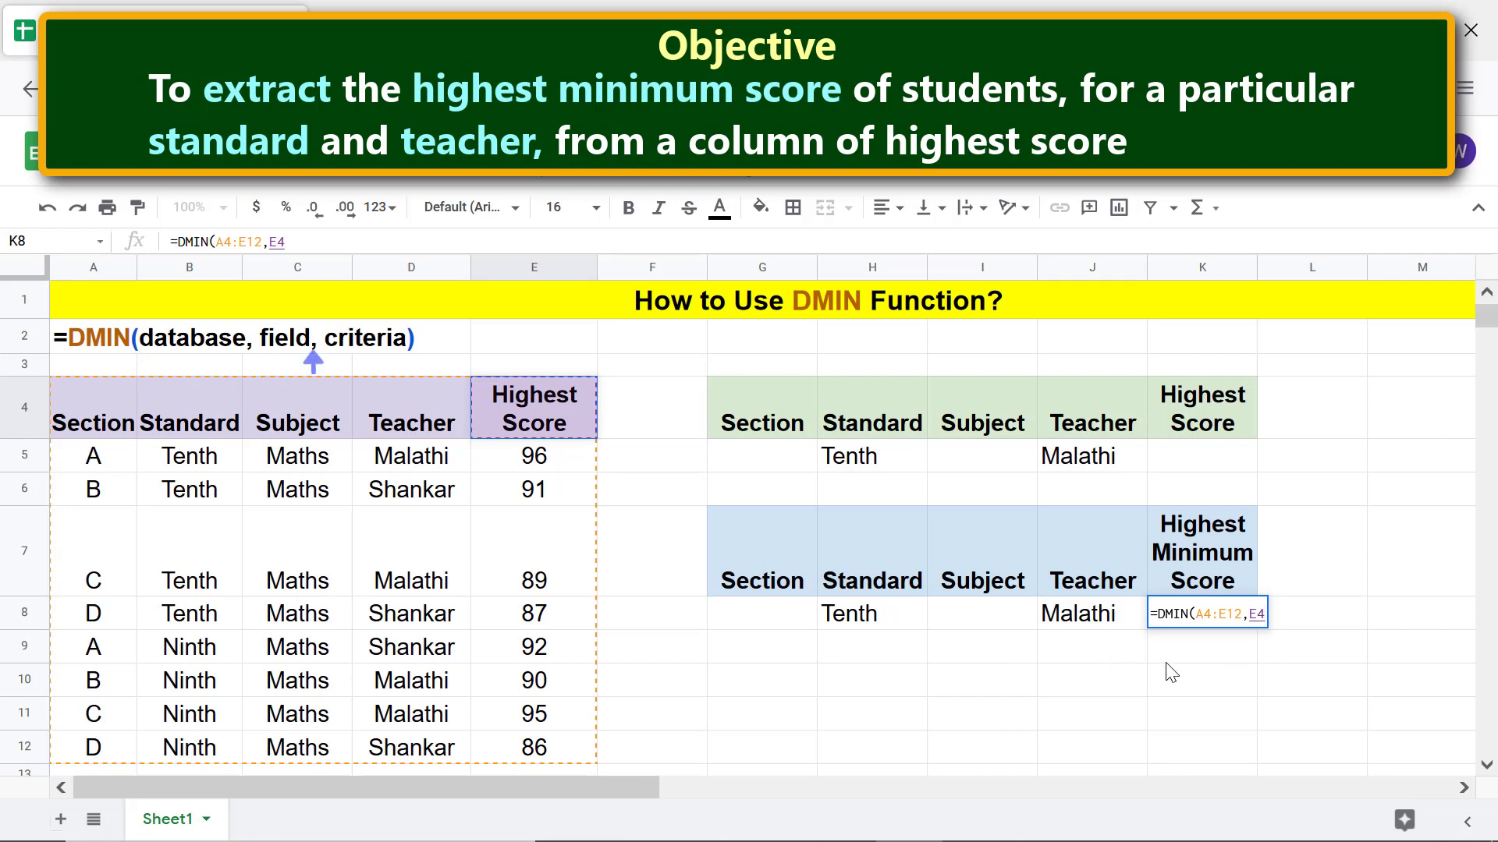
type(",")
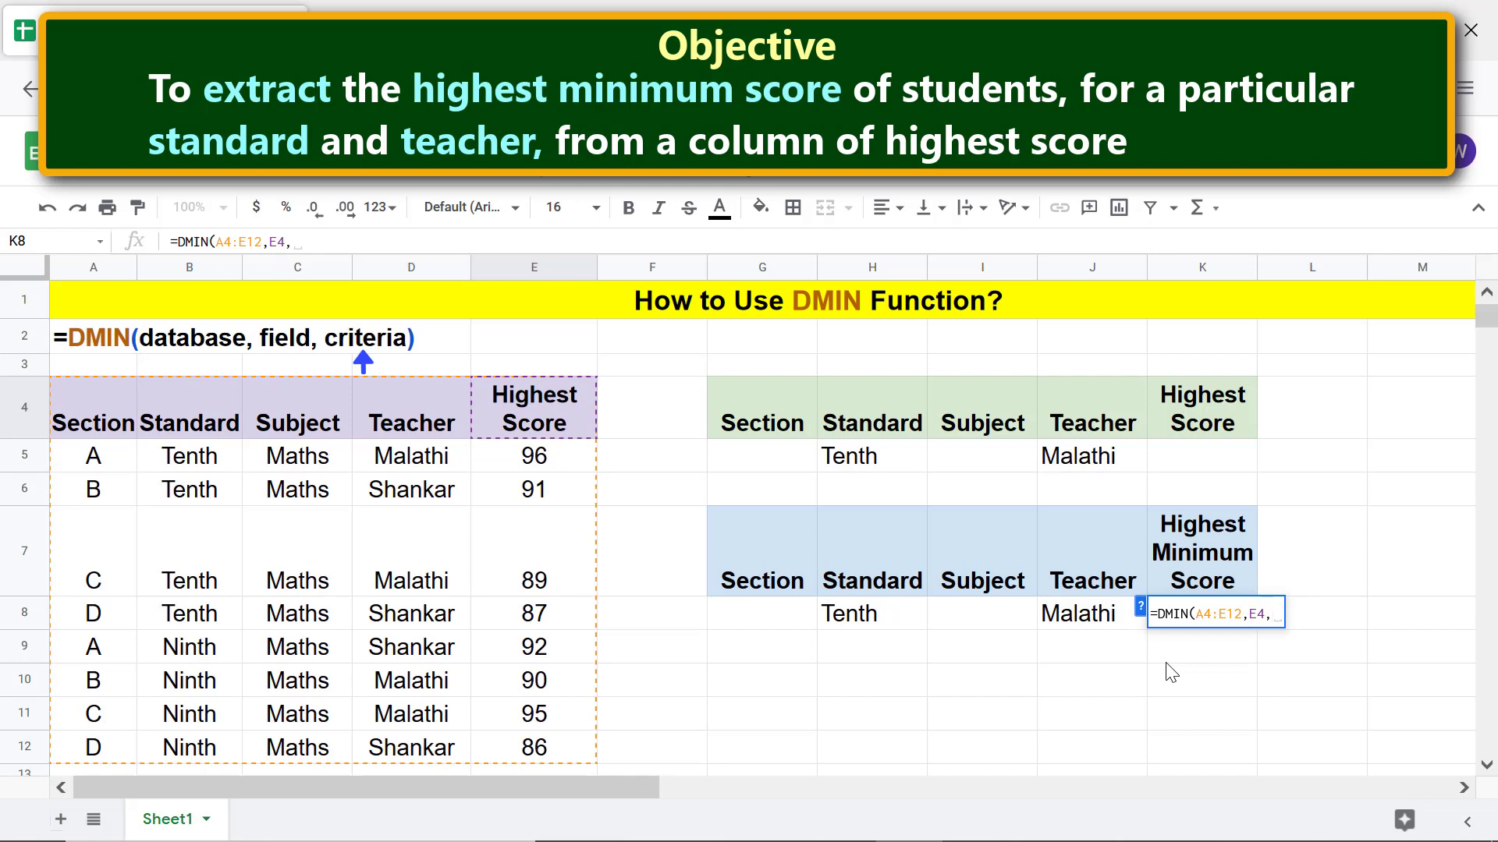
left_click(792, 426)
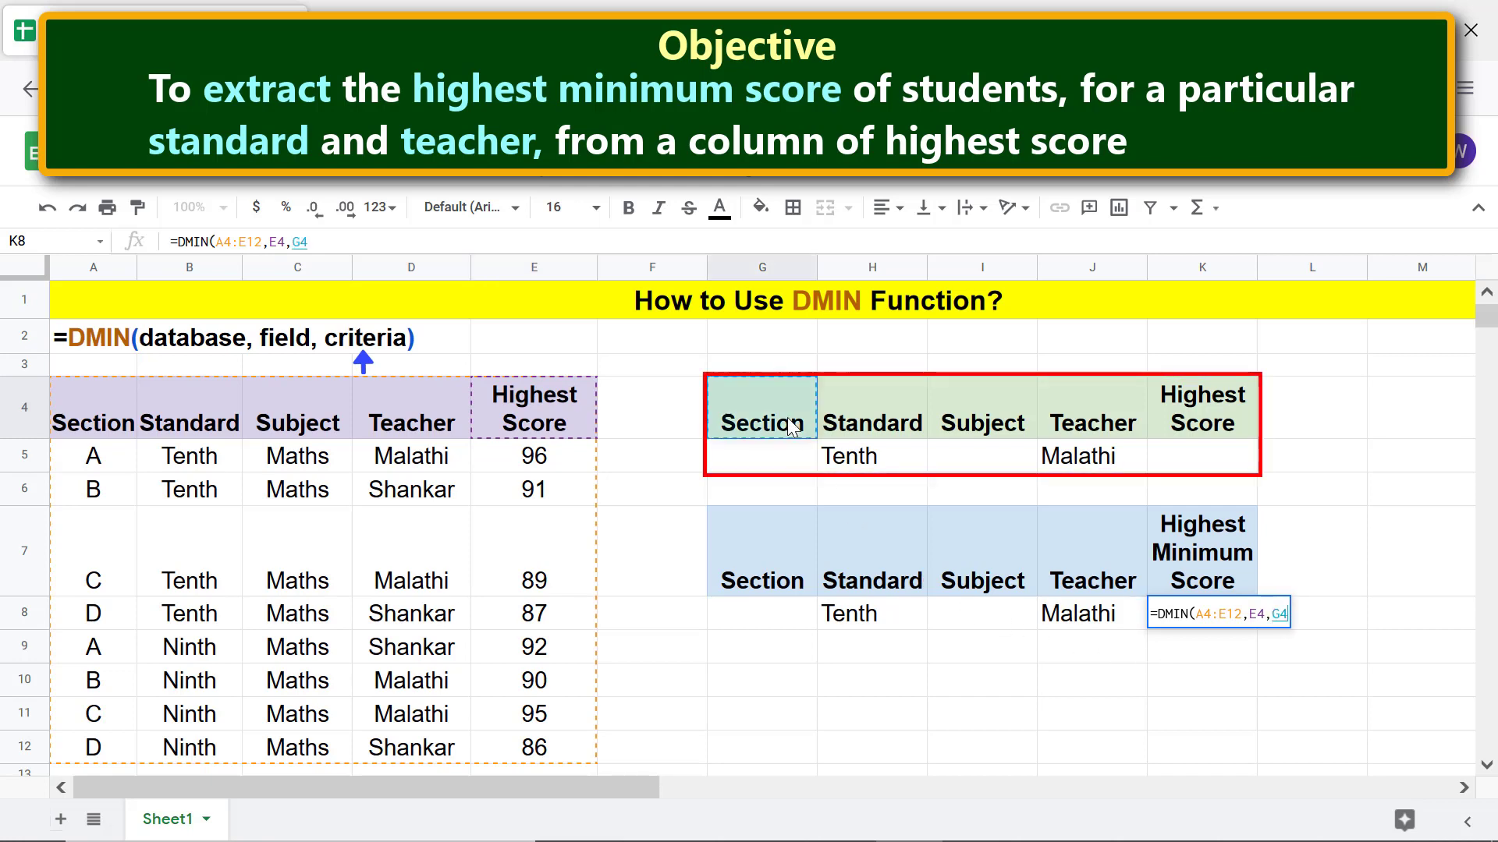
left_click(1196, 484, "shift")
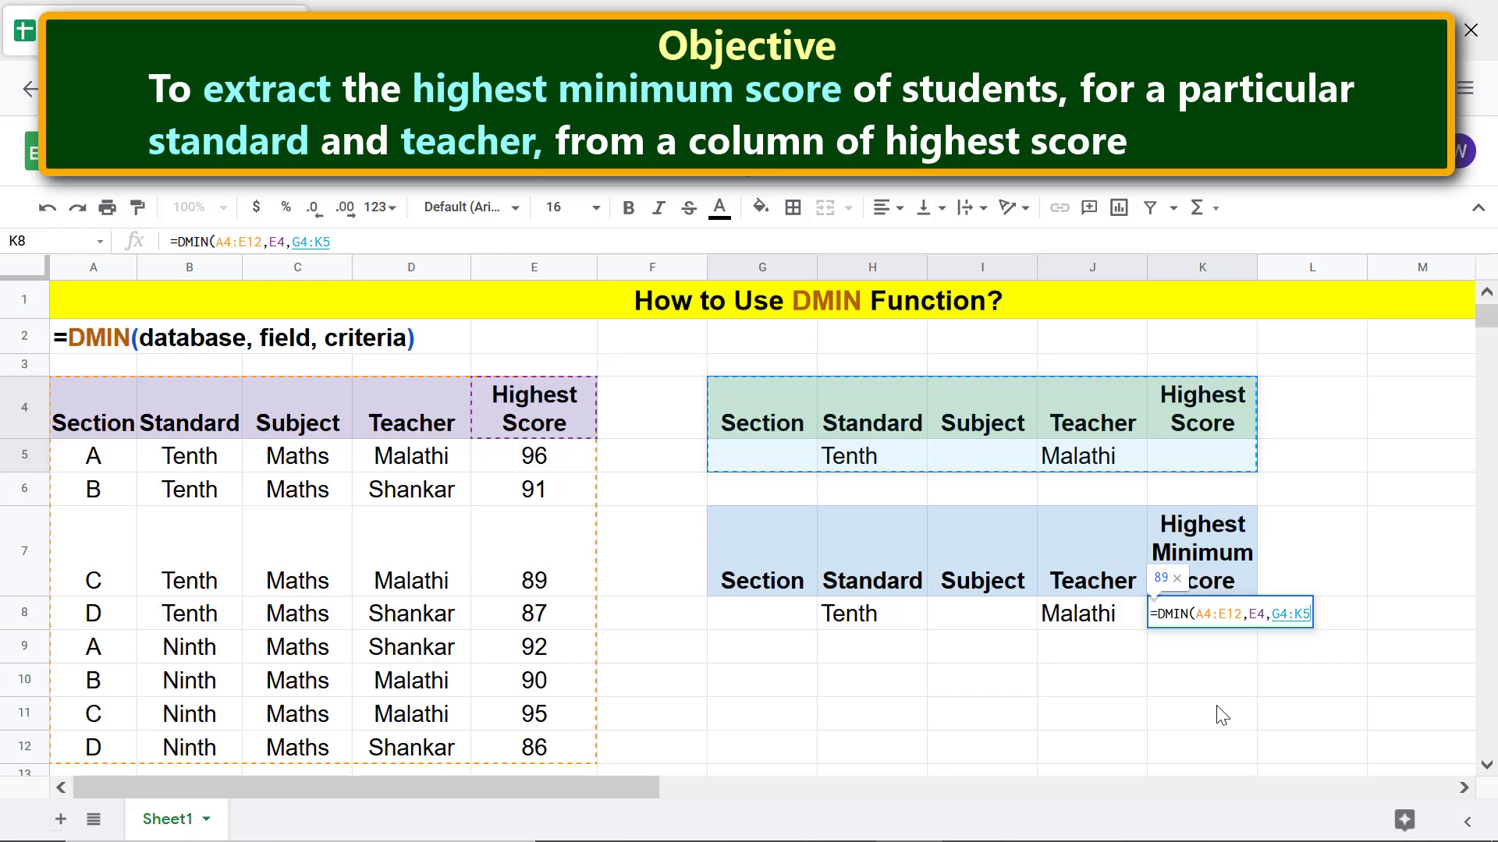
key("Return")
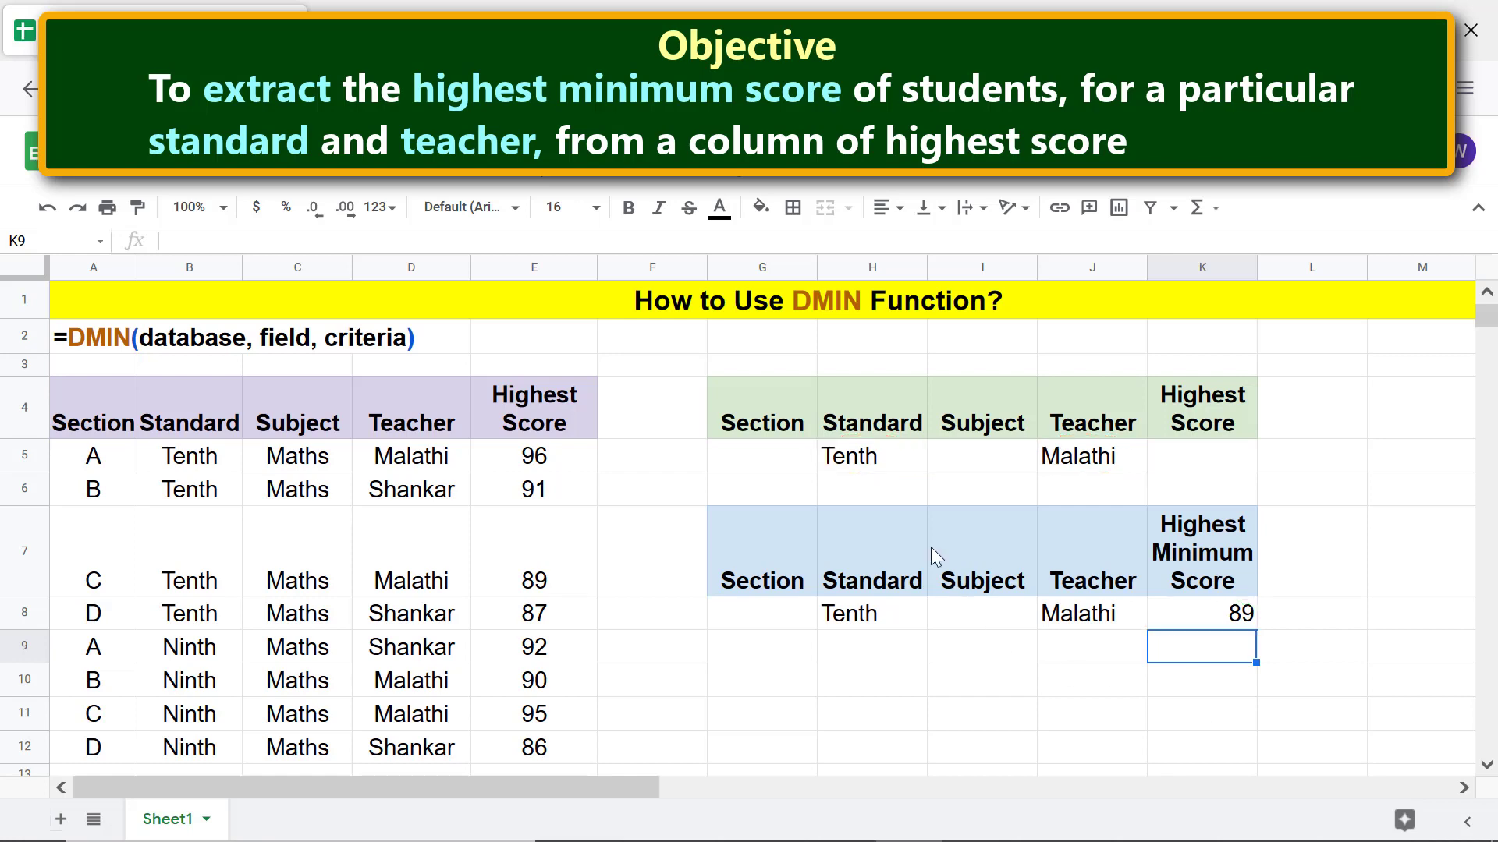
Step: Change the criteria to standard Ninth in H5 and the other listed teacher's name in J5
left_click(901, 465)
type("Ninth")
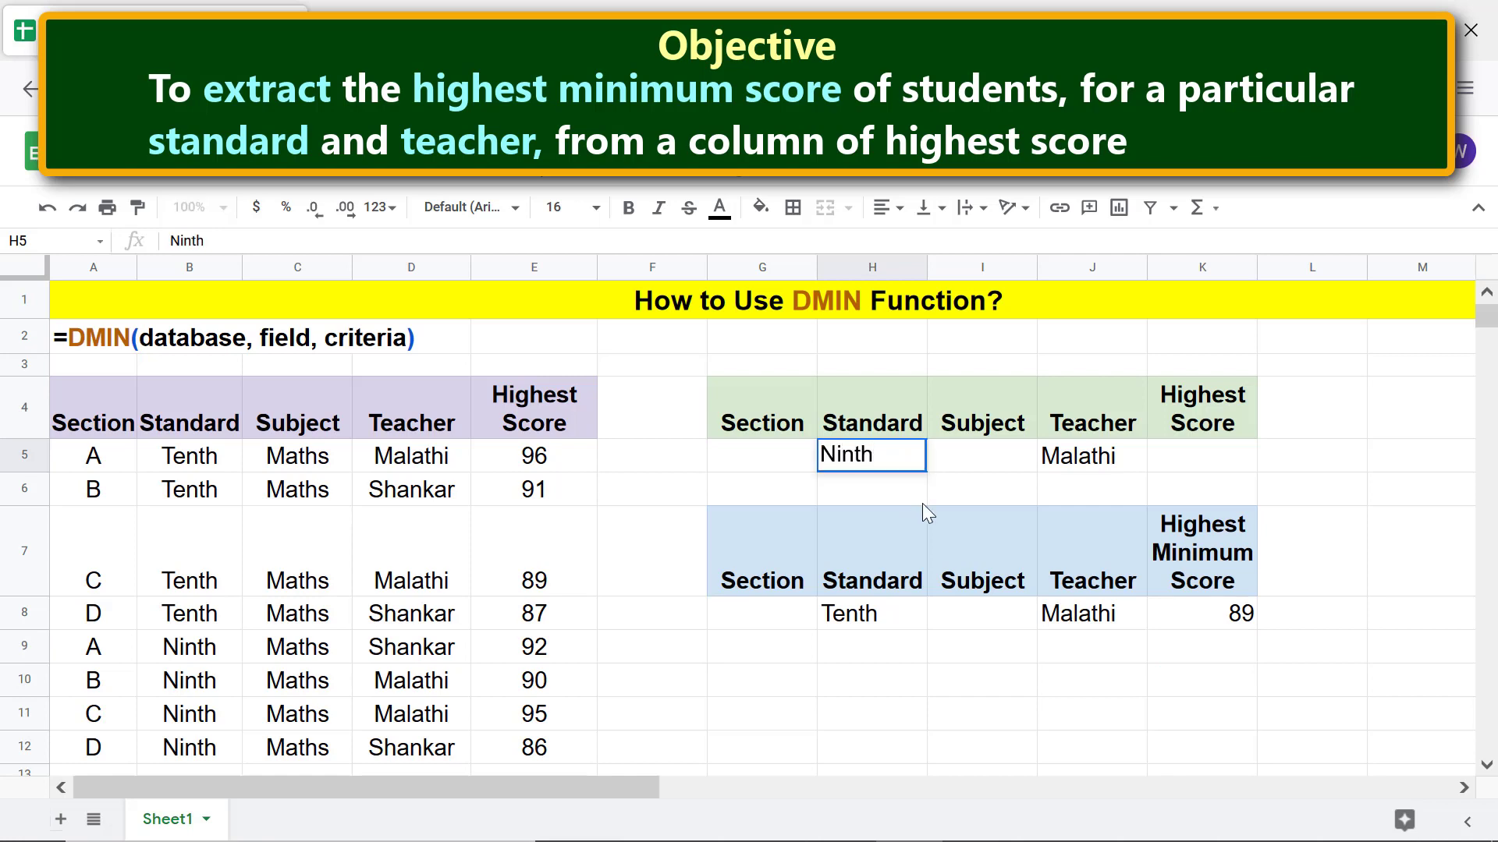
key("Tab")
key("Tab")
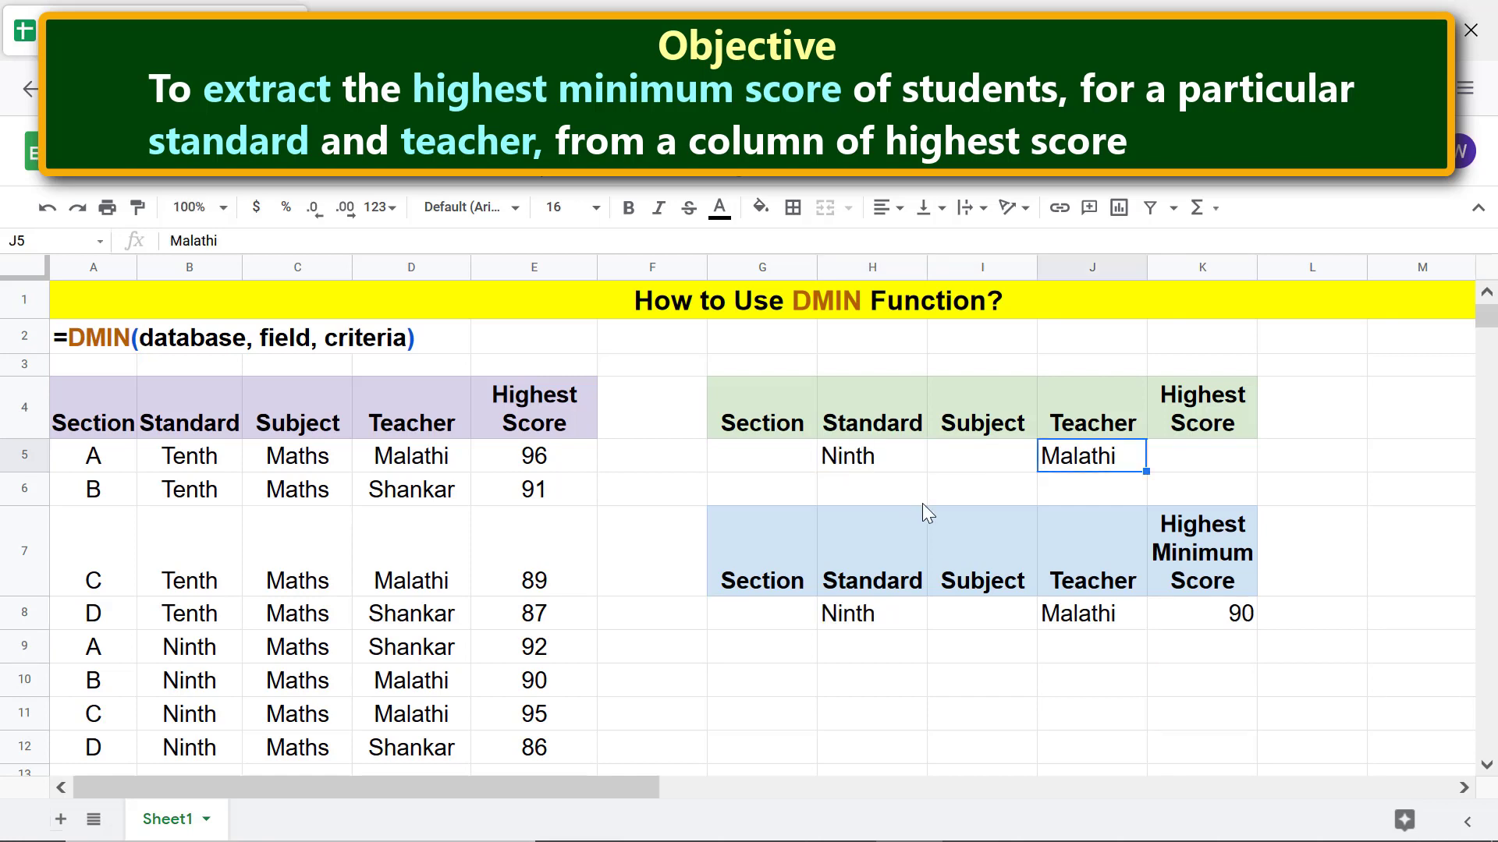
type("Sha")
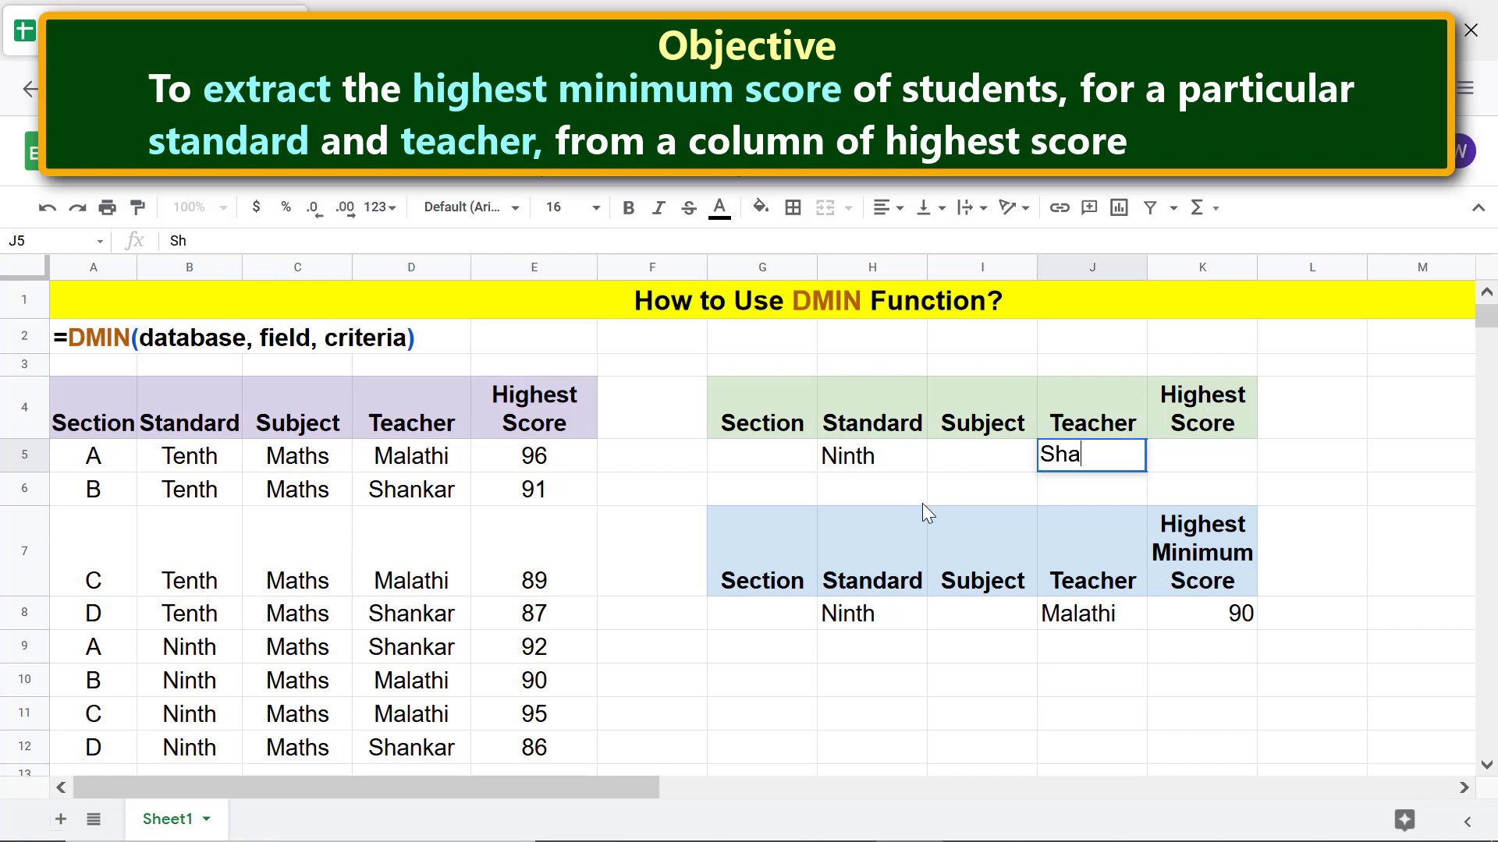
type("nkar")
key("Return")
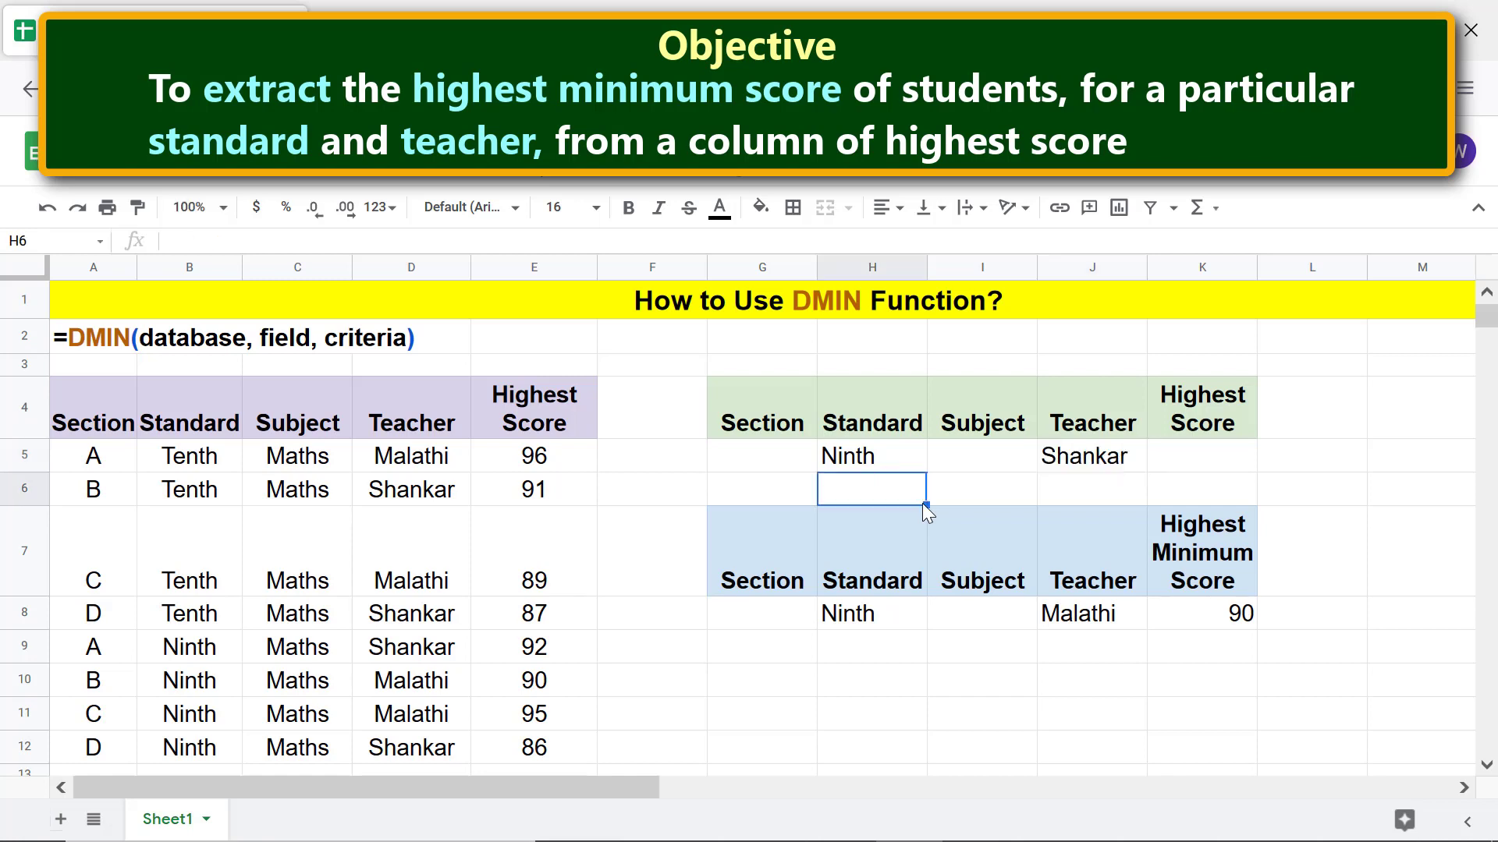